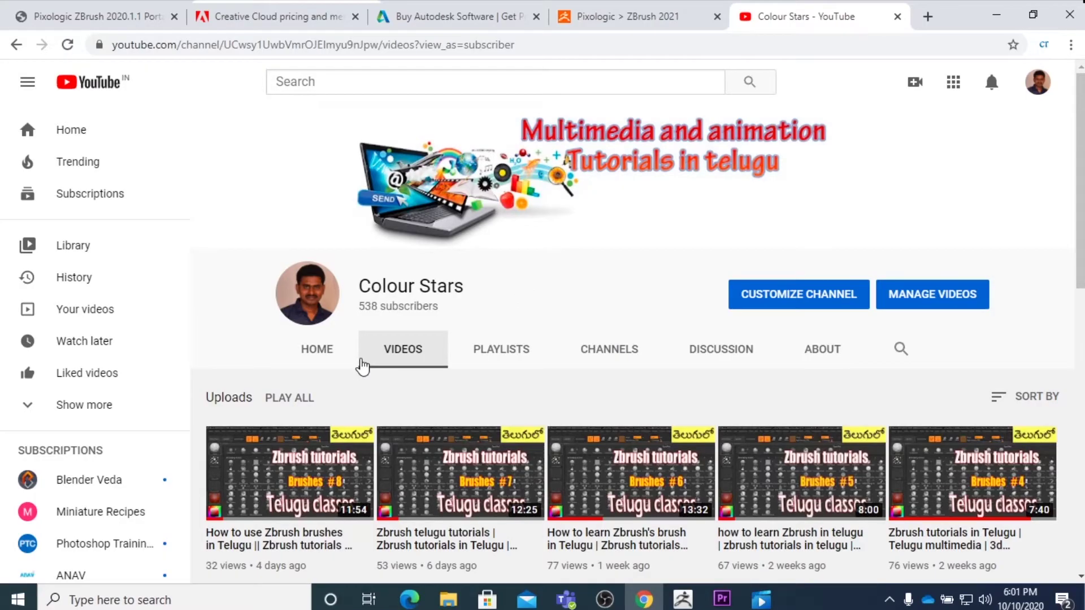
Scroll down through the Colour Stars channel's uploaded videos and back up.
scroll(540, 295, down, 2)
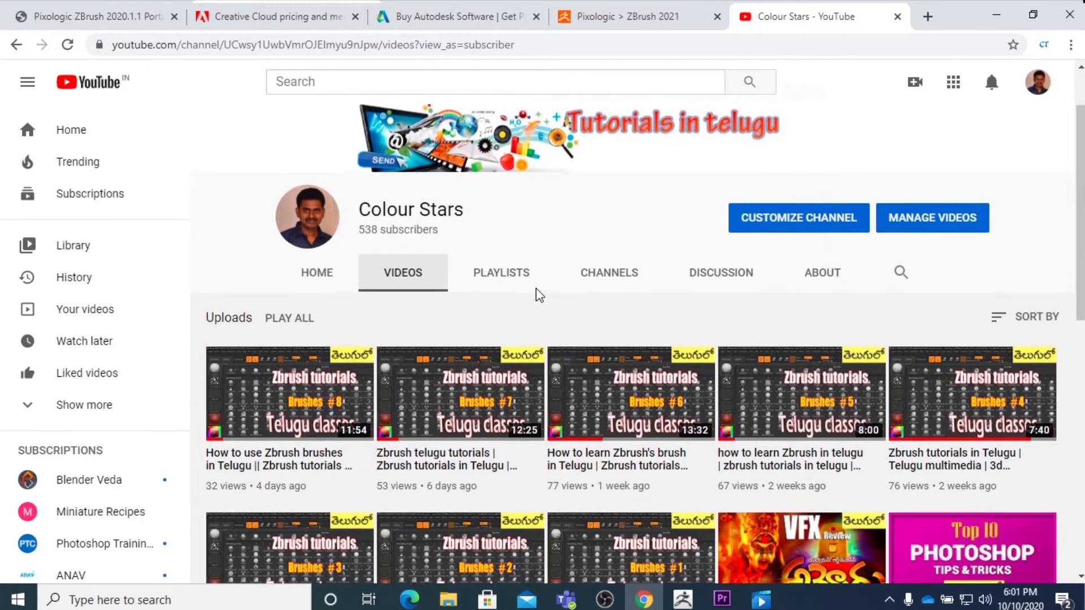
scroll(539, 295, down, 3)
scroll(537, 295, down, 2)
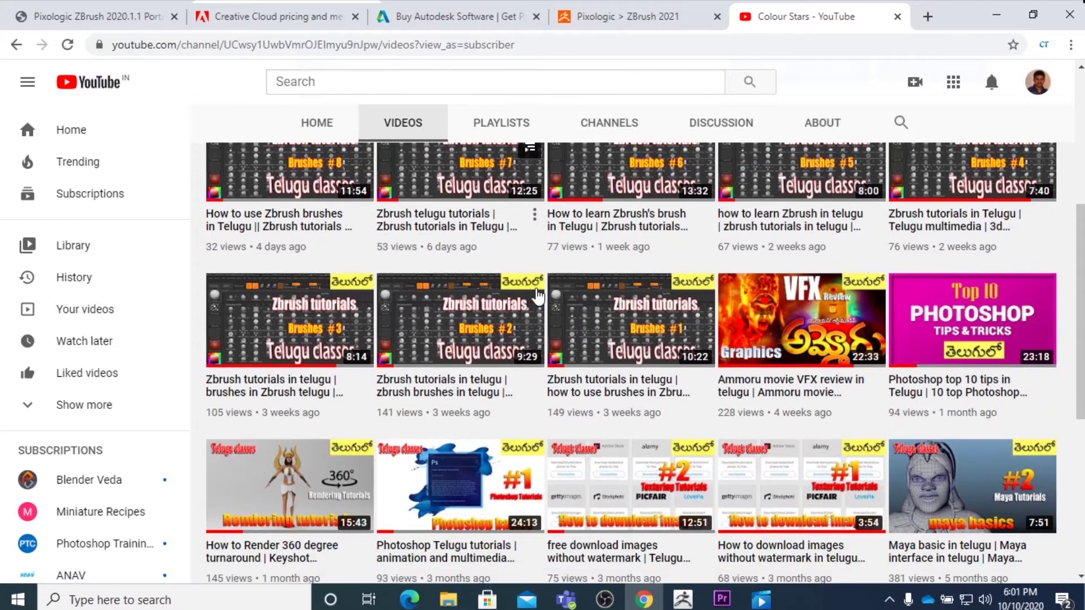
scroll(537, 295, down, 2)
scroll(537, 295, down, 2)
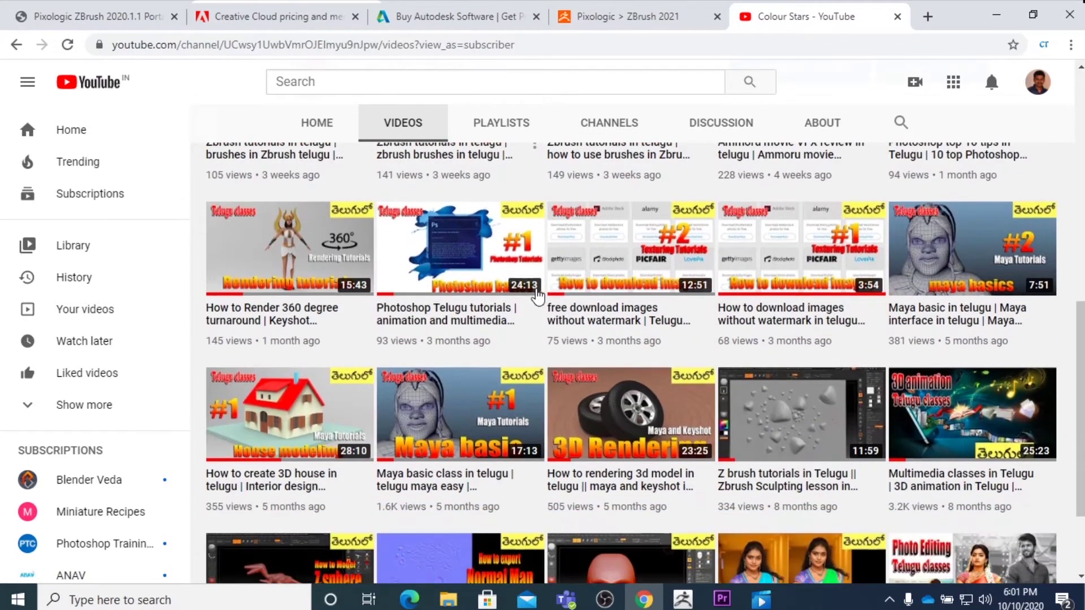
scroll(537, 295, down, 2)
mouse_move(538, 295)
scroll(537, 296, up, 1)
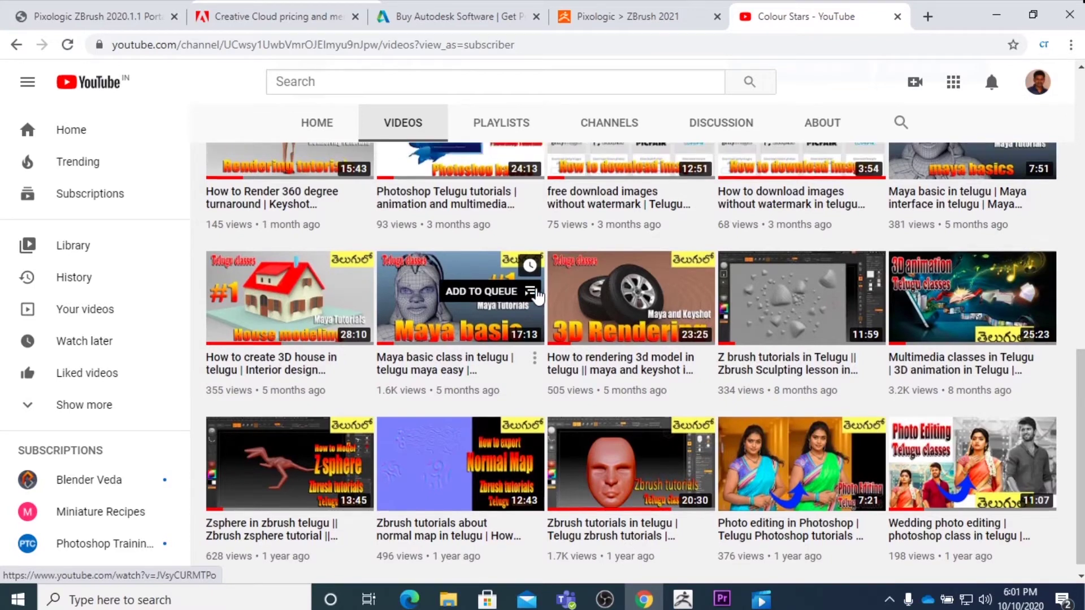
scroll(537, 296, up, 4)
scroll(536, 295, up, 3)
scroll(537, 295, up, 1)
scroll(538, 292, up, 2)
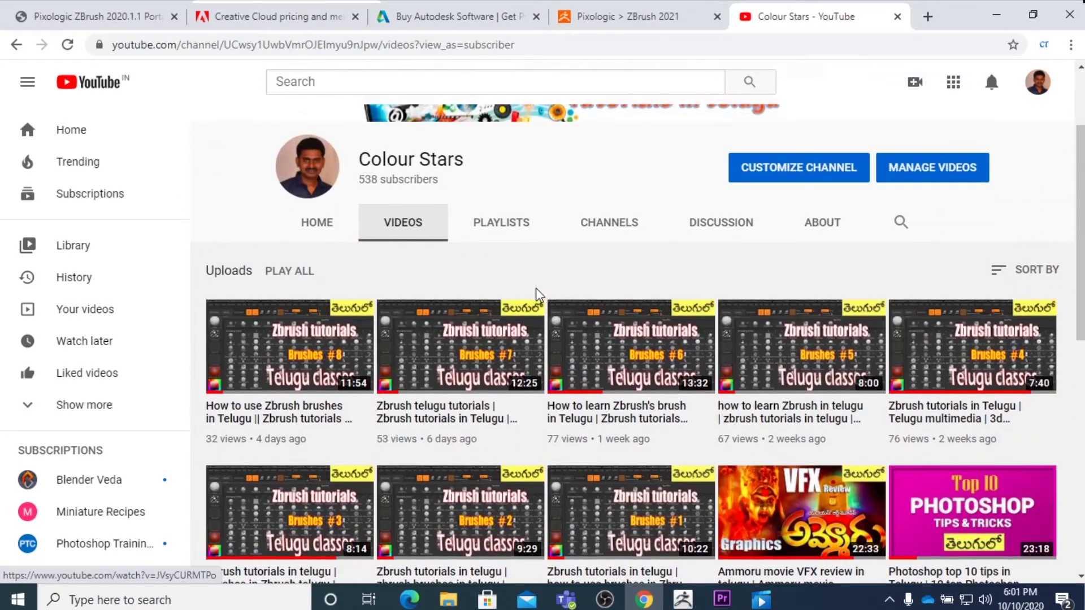
scroll(537, 293, up, 2)
Switch to the channel's HOME page and scroll down its Zbrush, Maya and Photoshop tutorials.
click(335, 311)
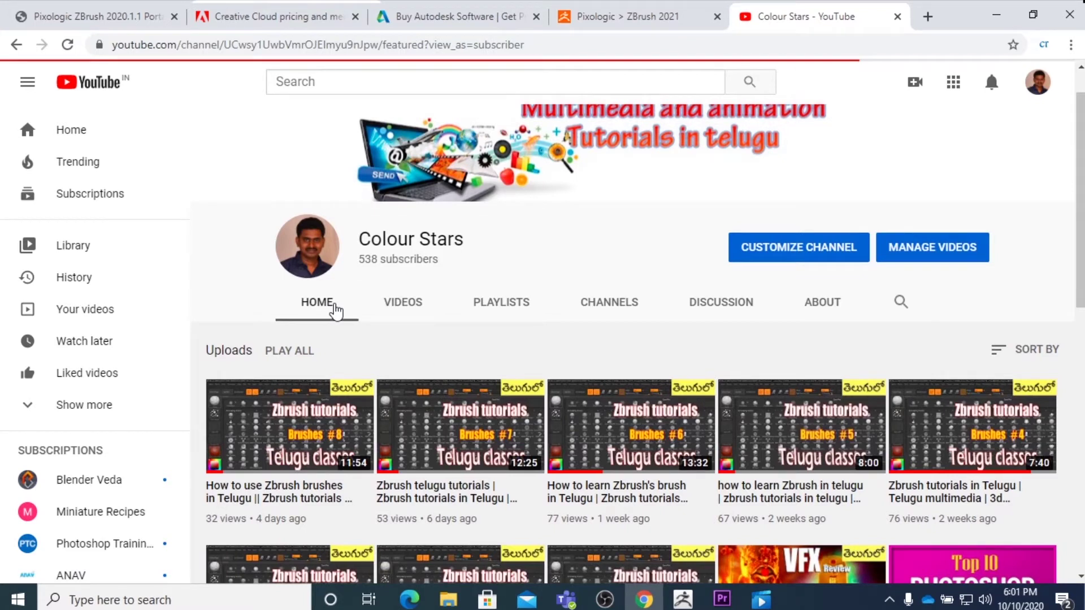
scroll(491, 369, down, 3)
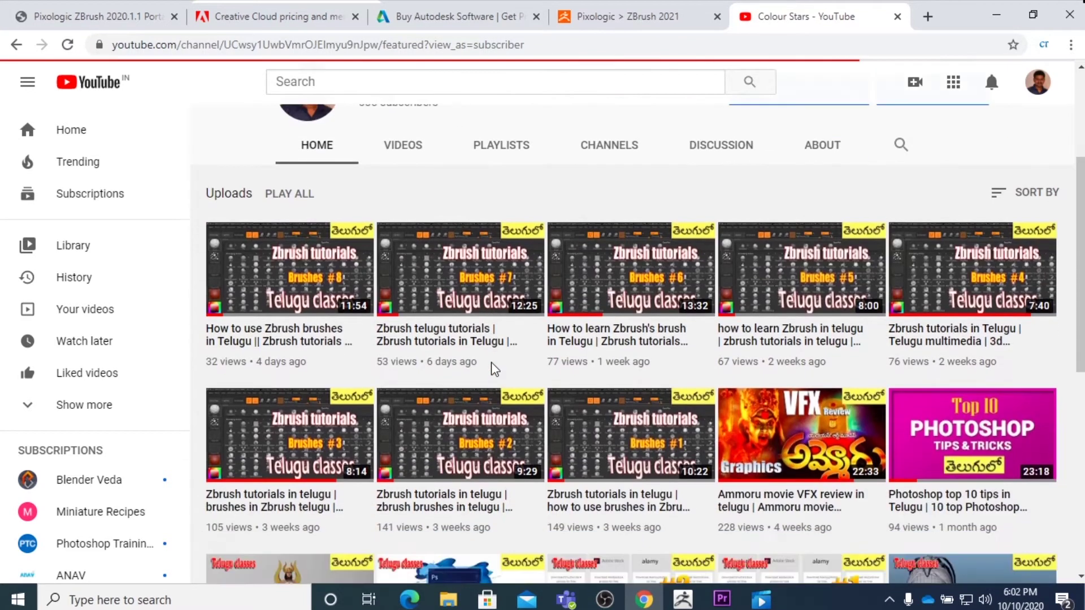
scroll(492, 368, down, 3)
scroll(493, 370, down, 2)
scroll(493, 370, down, 3)
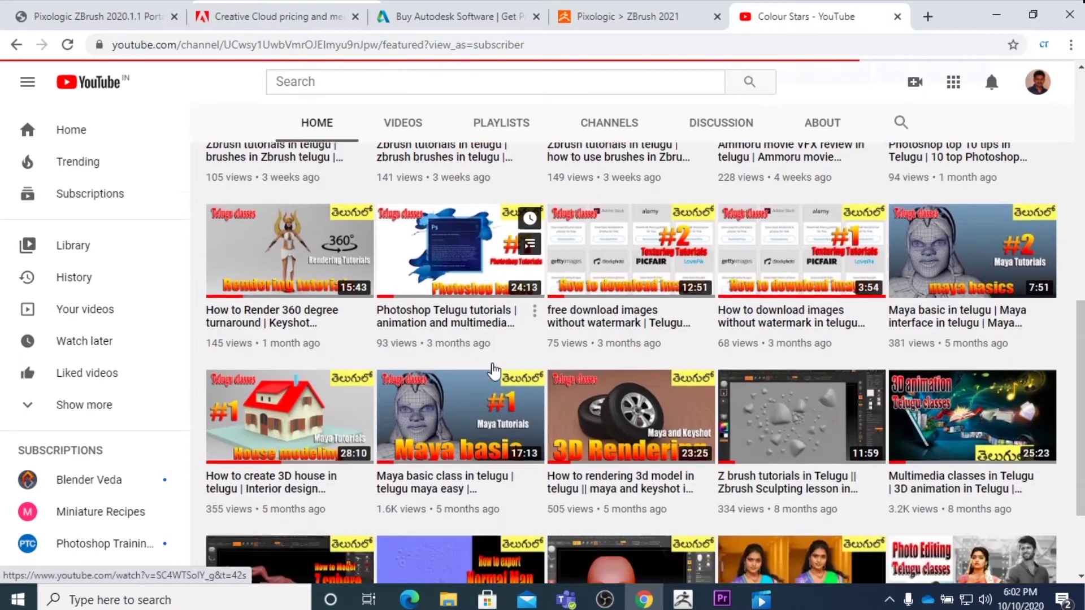
scroll(496, 368, down, 2)
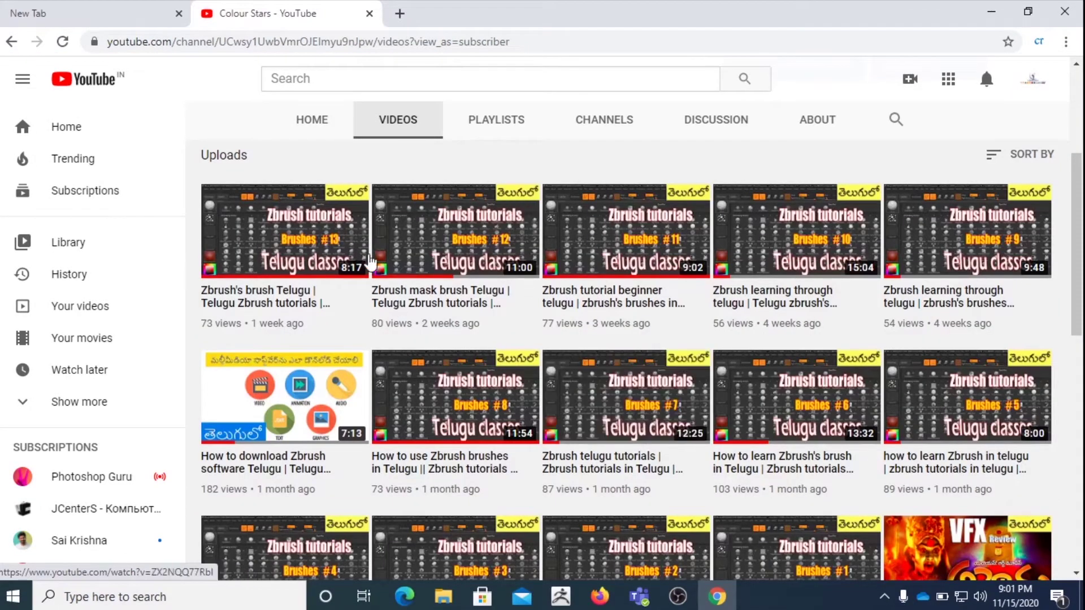
mouse_move(797, 397)
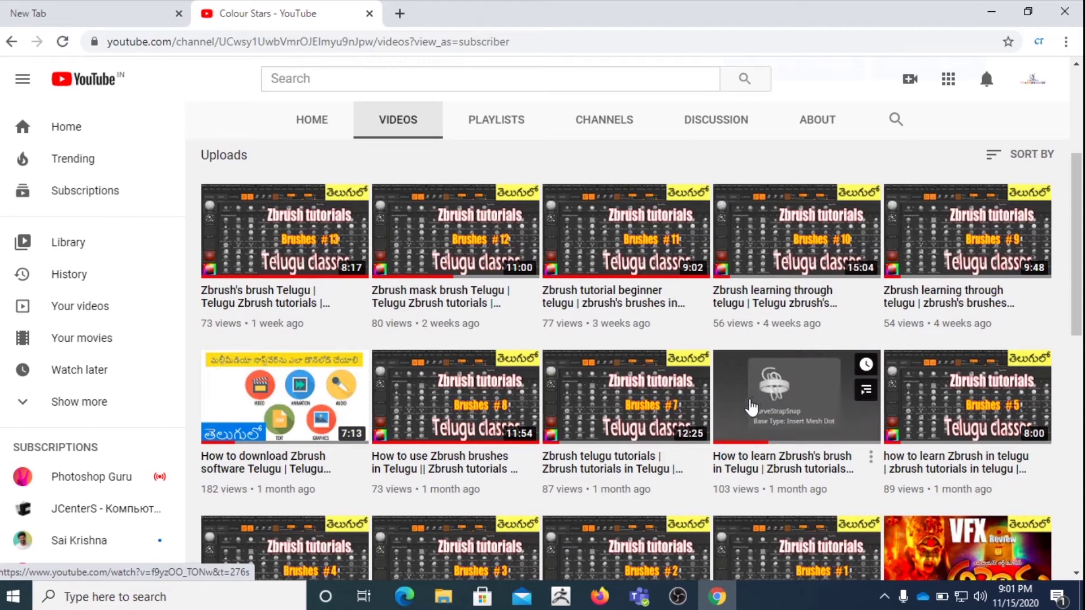
scroll(642, 479, down, 3)
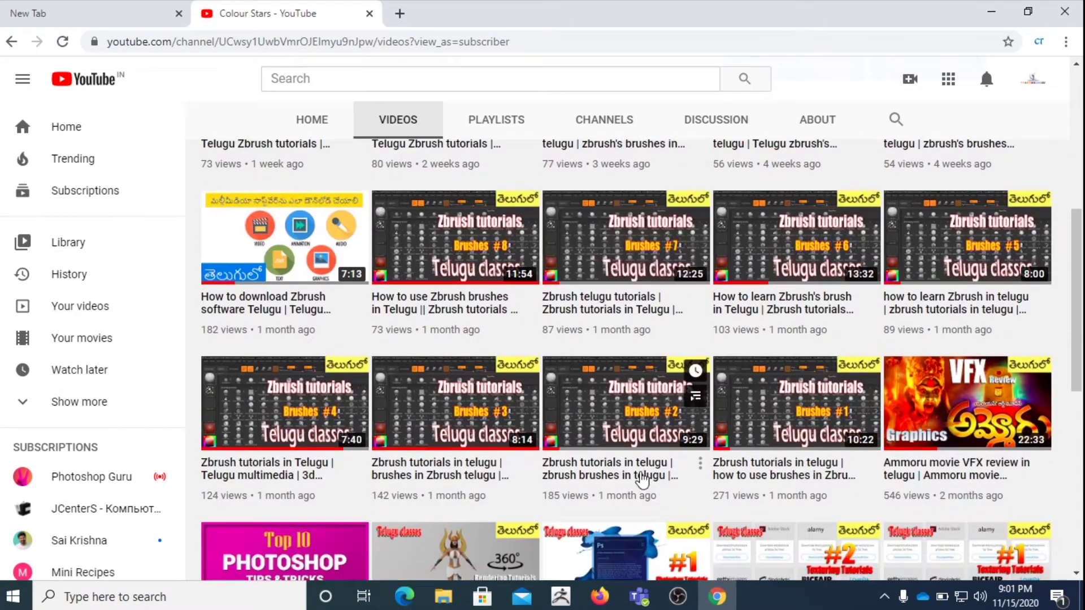
mouse_move(625, 403)
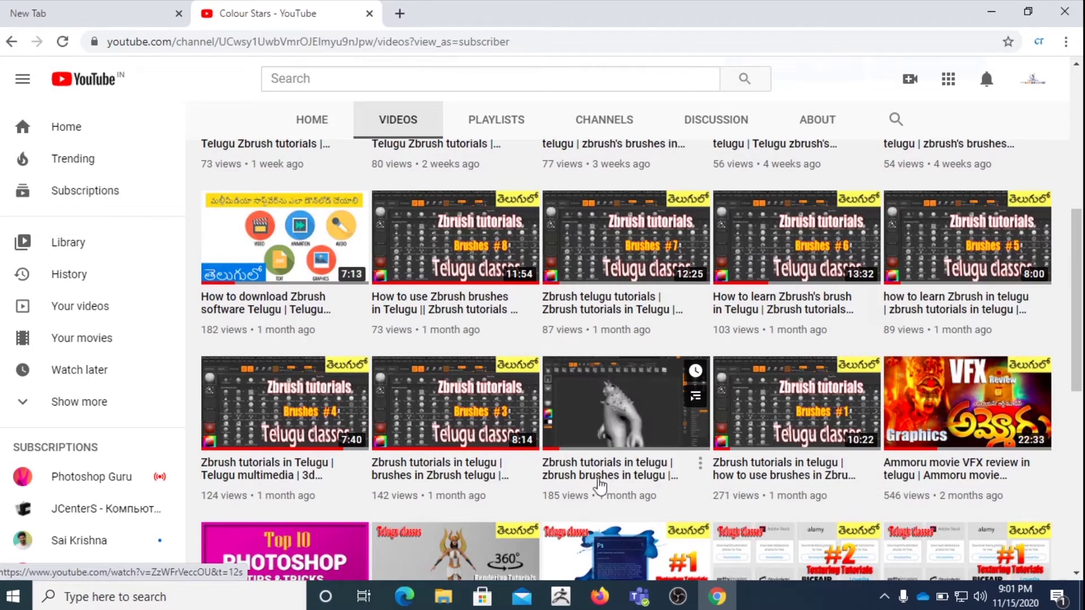
scroll(600, 485, down, 5)
scroll(556, 490, down, 3)
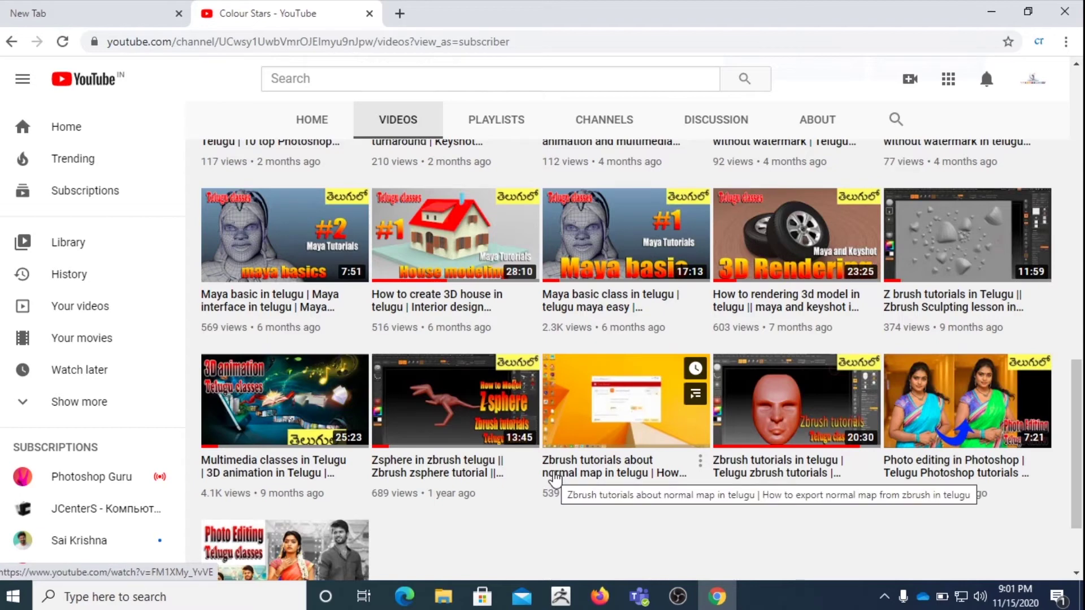
scroll(548, 463, up, 5)
scroll(520, 446, up, 5)
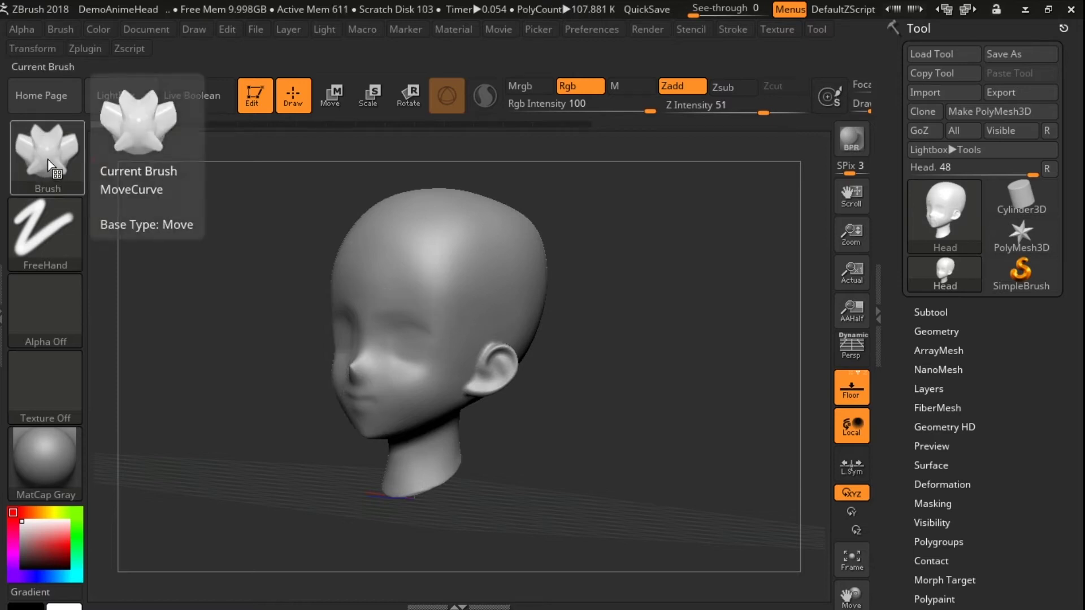
Choose the MoveCurve brush and snap the anime head to a straight front view.
click(47, 155)
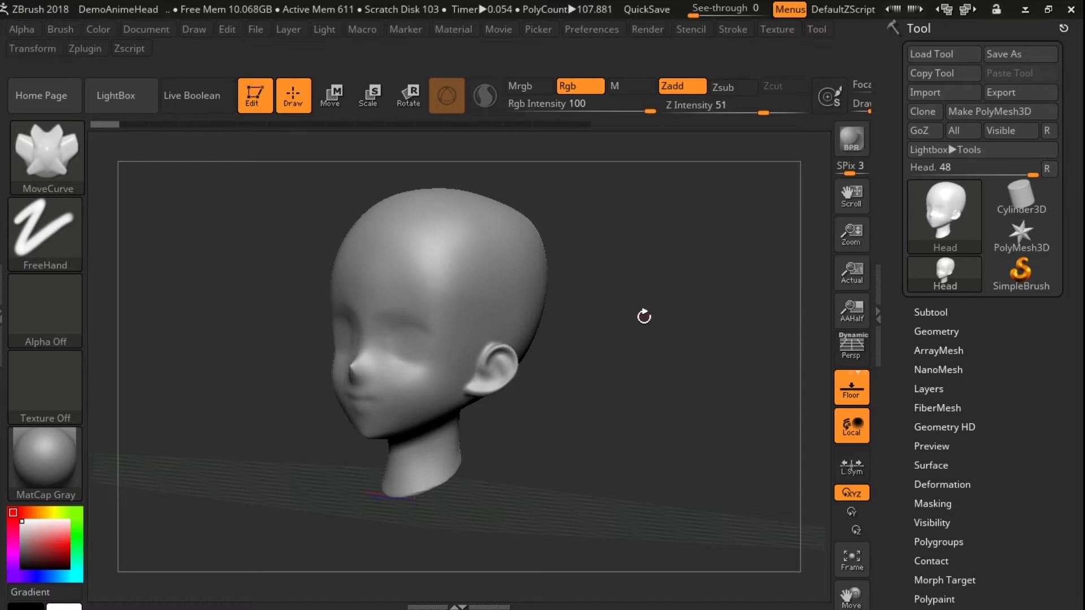
mouse_move(659, 252)
shift+mouse_down()
mouse_move(654, 298)
mouse_move(611, 329)
shift+mouse_up()
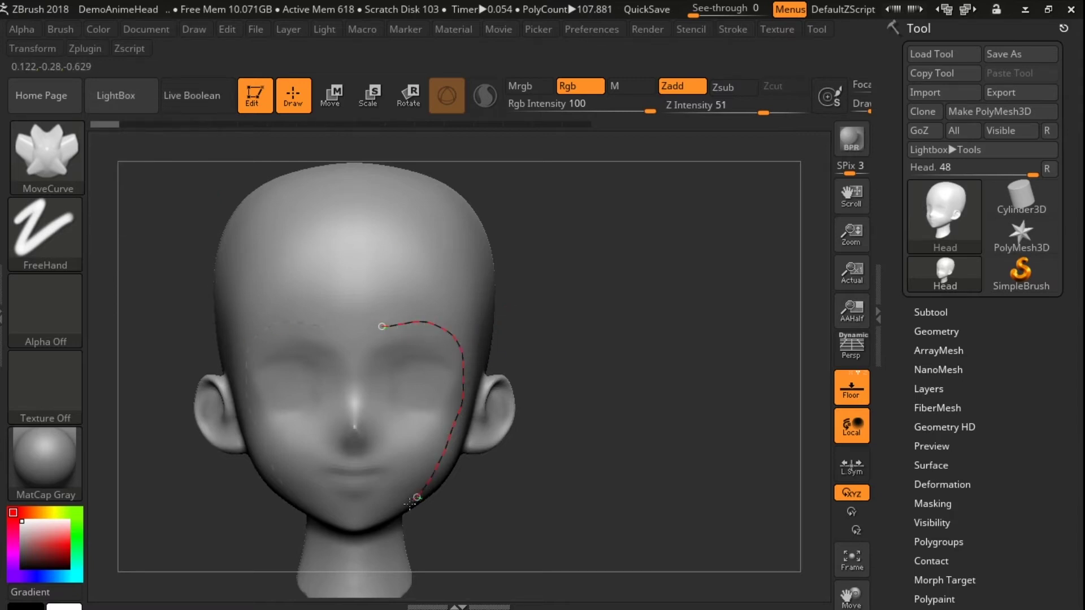
Hide the floor grid and trace a MoveCurve ridge along the face edge from brow to jaw.
click(852, 389)
drag(743, 368, 628, 367)
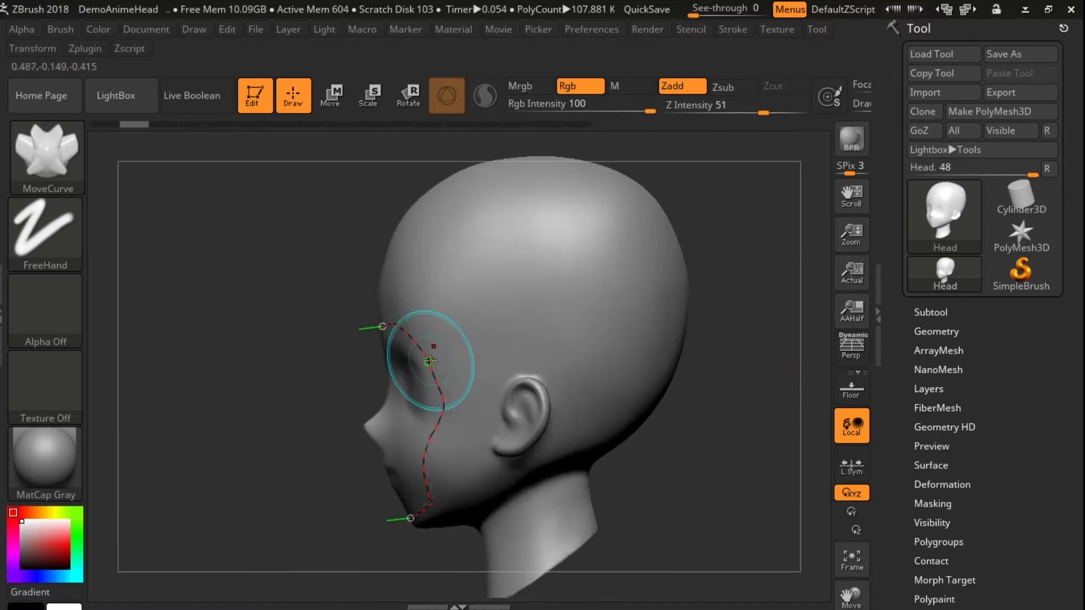
click(422, 369)
click(409, 373)
mouse_move(386, 319)
mouse_down()
mouse_move(422, 396)
mouse_move(408, 523)
mouse_up()
mouse_move(173, 412)
mouse_down()
mouse_move(293, 414)
mouse_move(537, 342)
mouse_move(554, 350)
mouse_up()
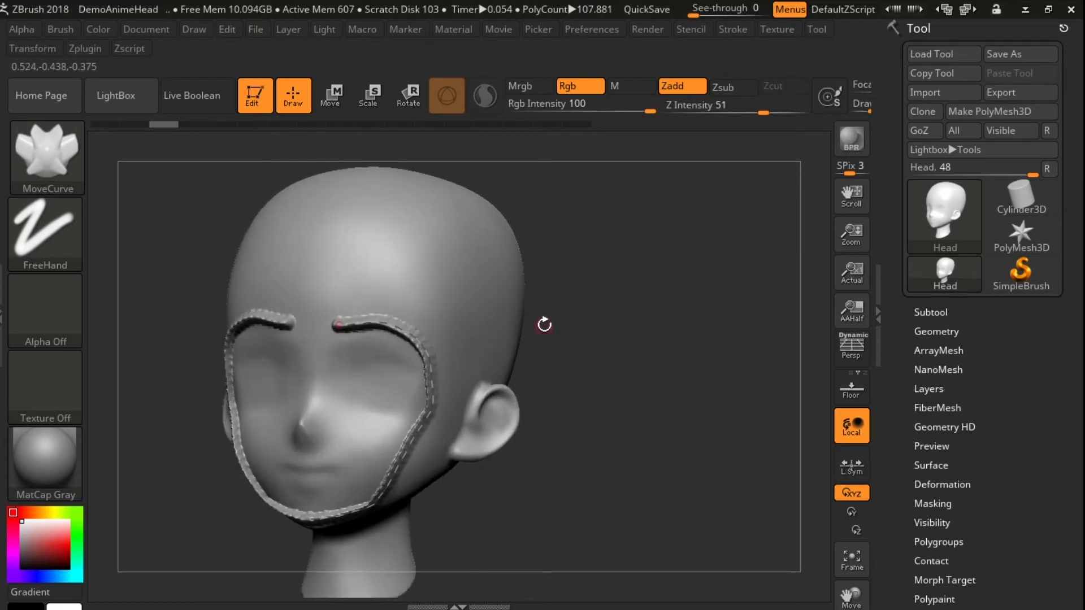
Undo the thick face ridge and dismiss the dashed curve, ending in three-quarter view.
key(ctrl+z)
key(ctrl+z)
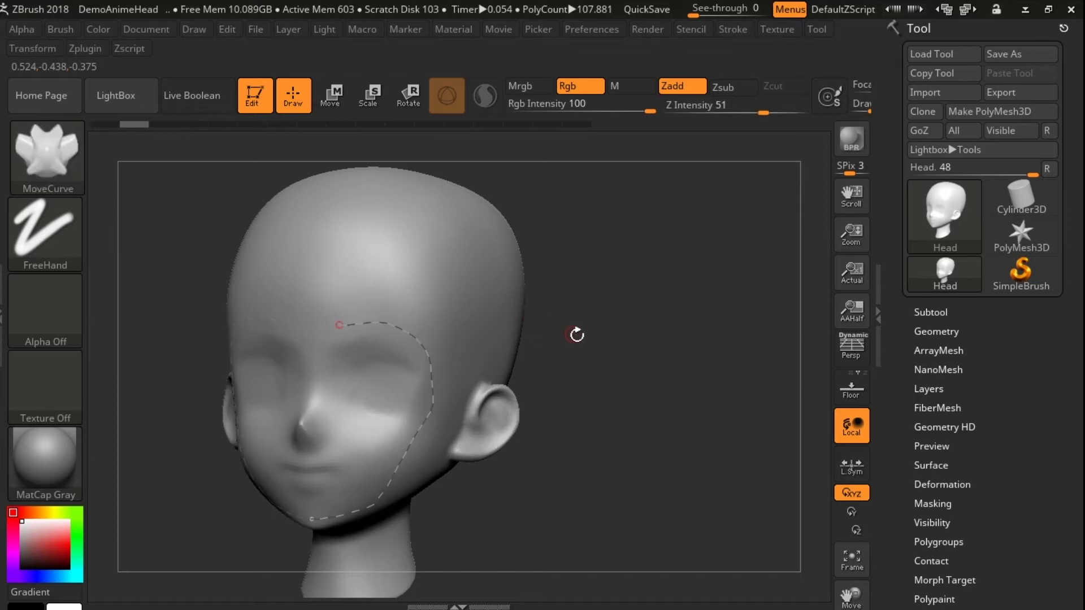
drag(626, 350, 555, 382)
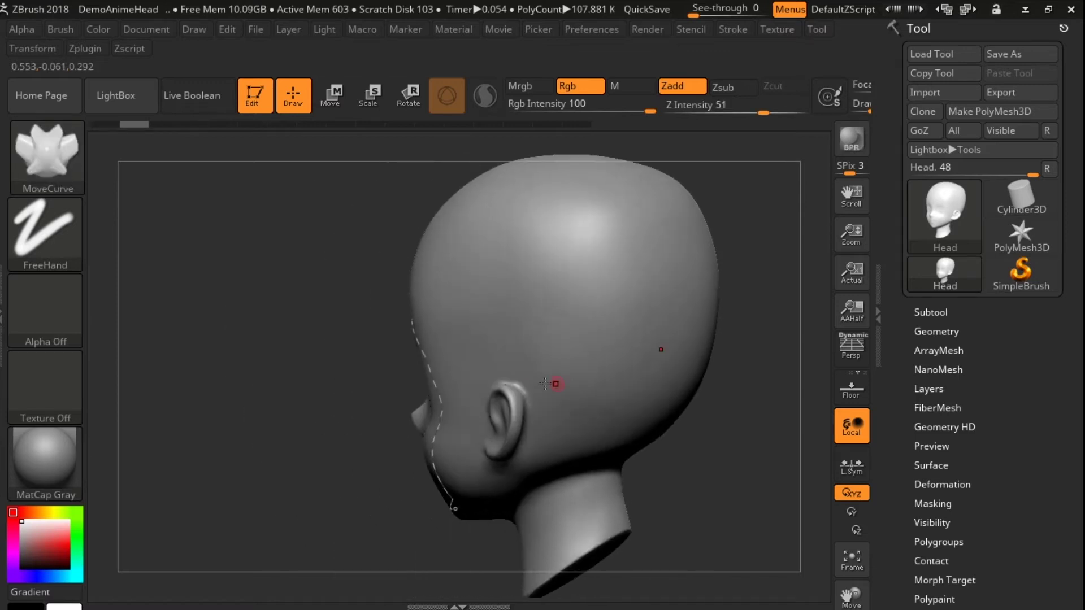
click(409, 380)
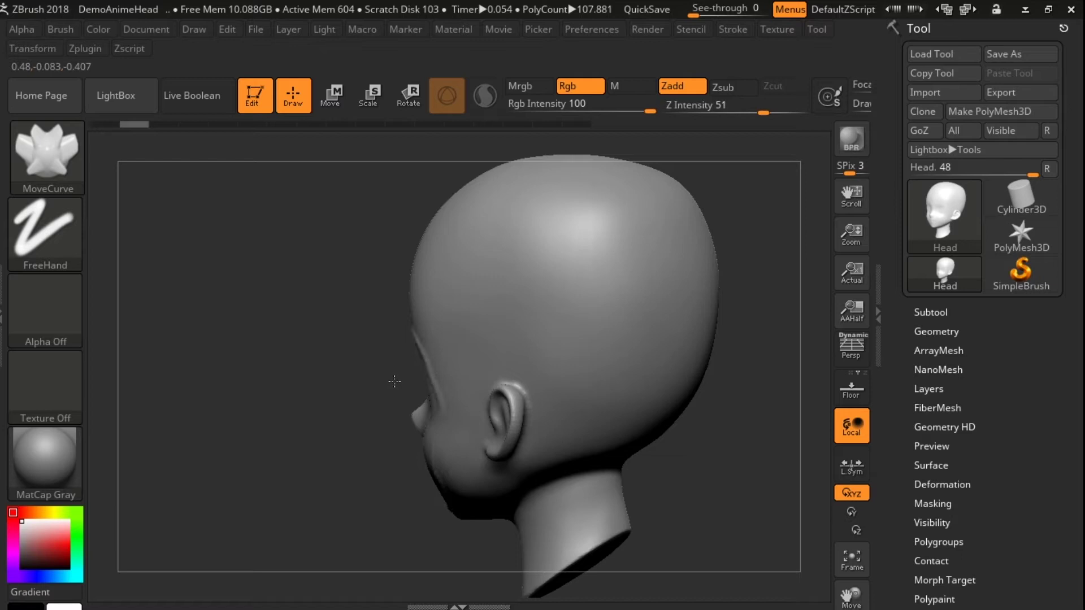
drag(332, 381, 412, 351)
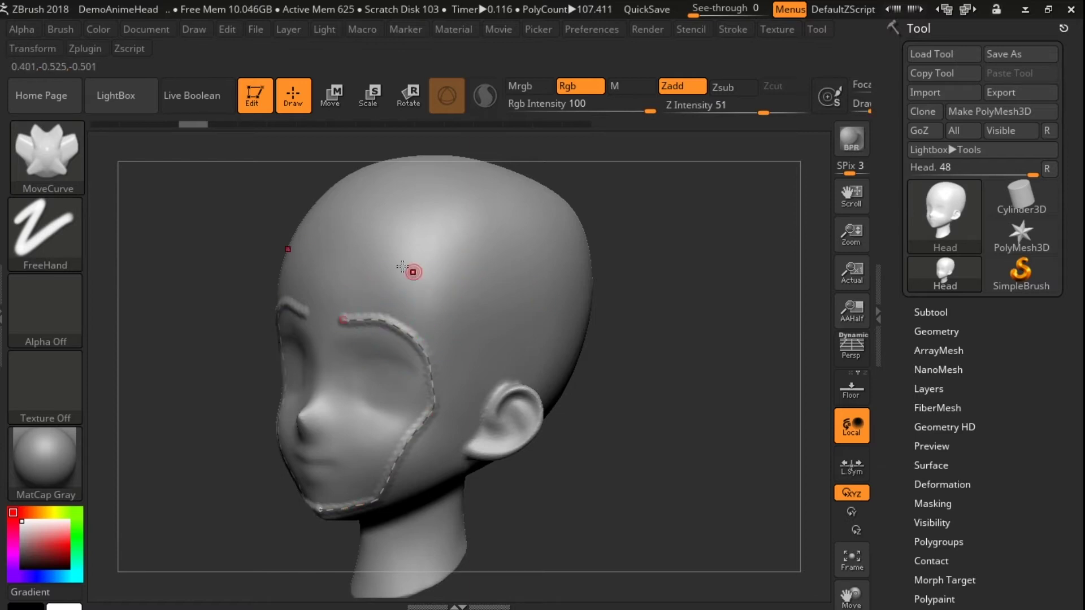
Commit the face-outline ridge and add a hairline ridge across the forehead.
click(349, 277)
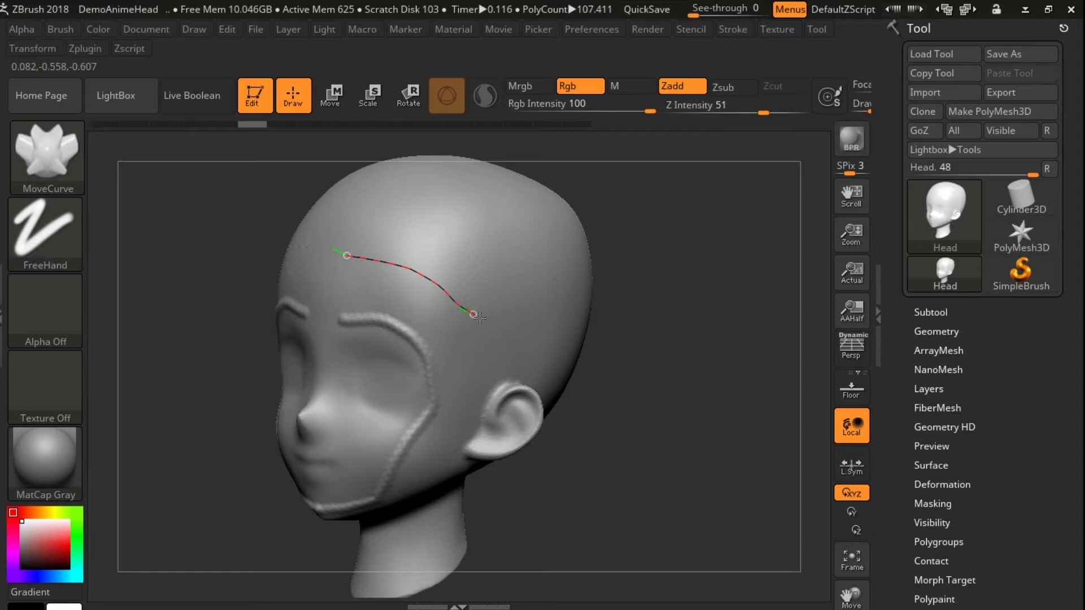
drag(633, 317, 706, 292)
drag(477, 285, 461, 279)
click(486, 257)
Add ridges higher across the scalp and from the temple down past the ear.
drag(599, 254, 624, 260)
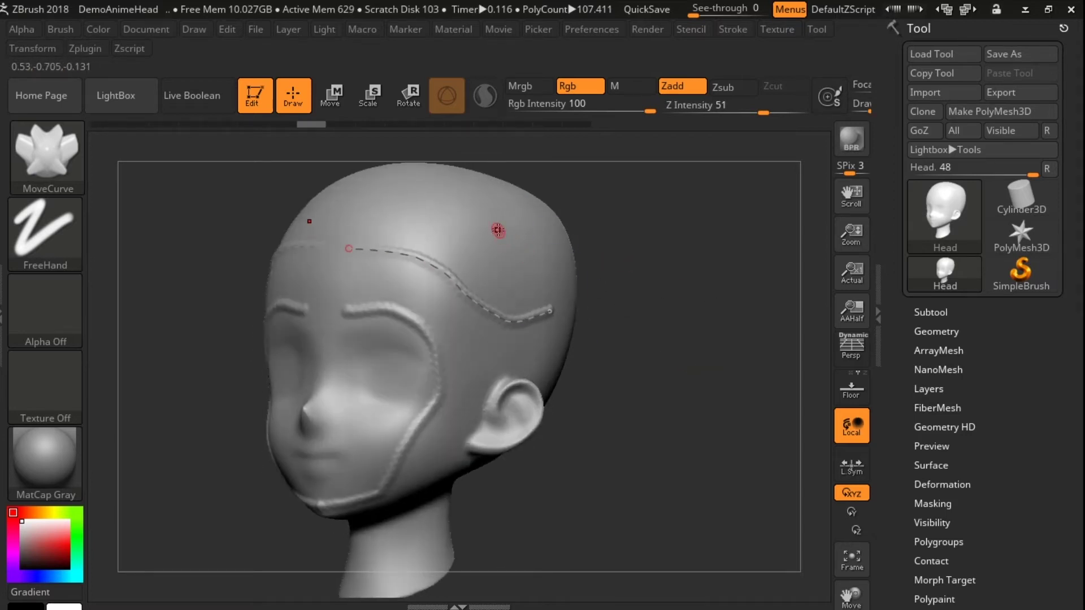
drag(381, 209, 472, 228)
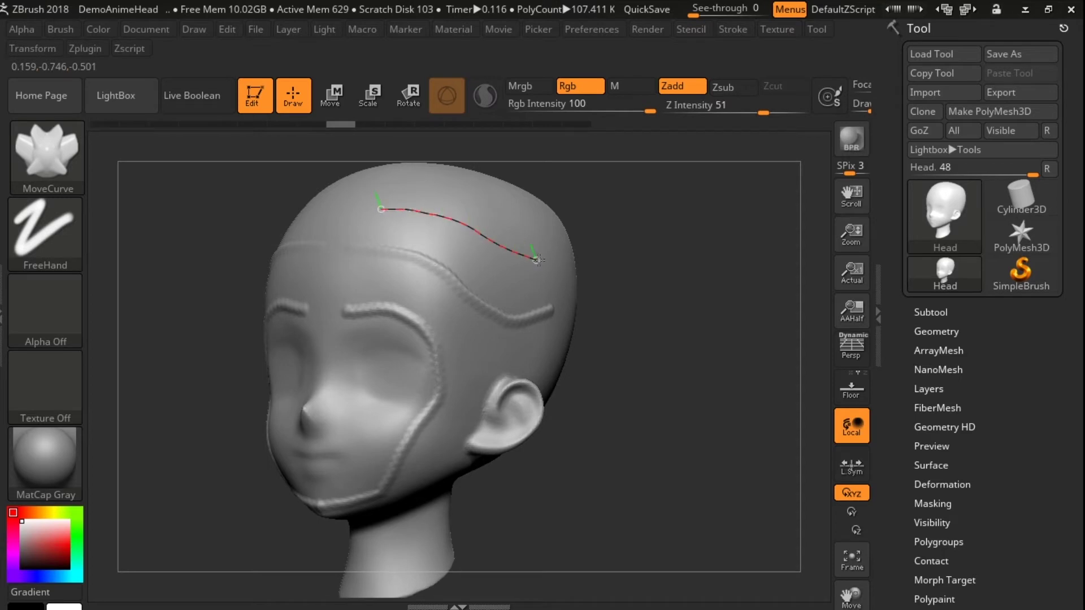
click(476, 219)
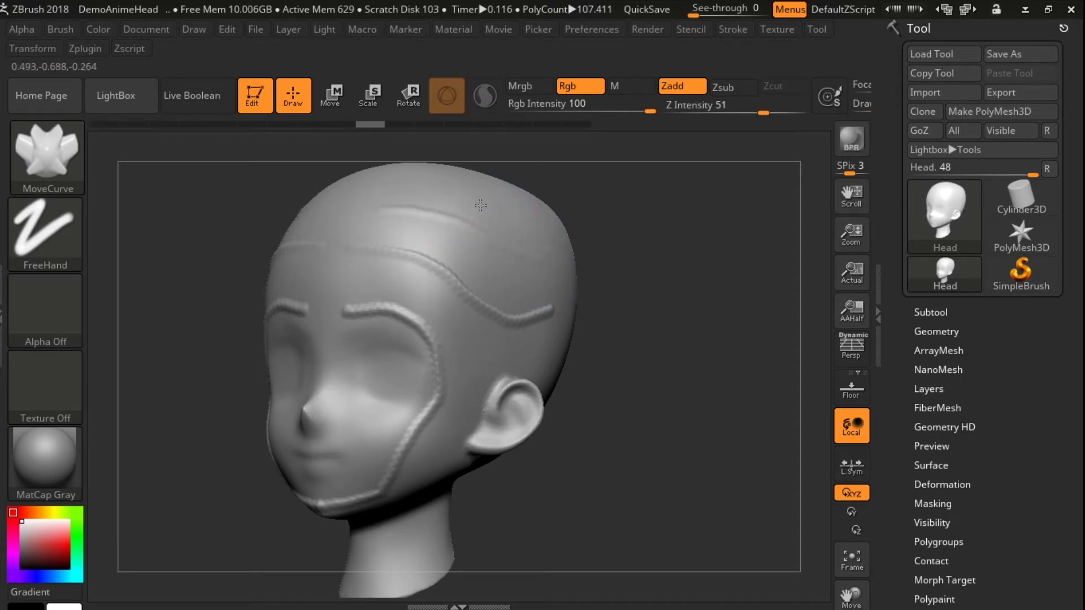
drag(630, 232, 654, 215)
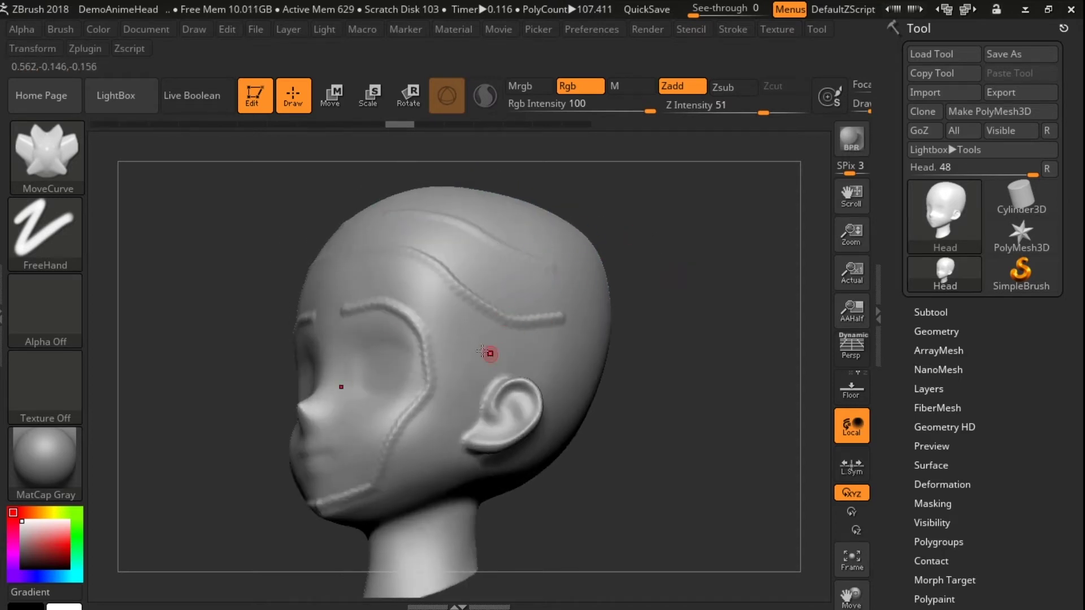
drag(414, 278, 462, 352)
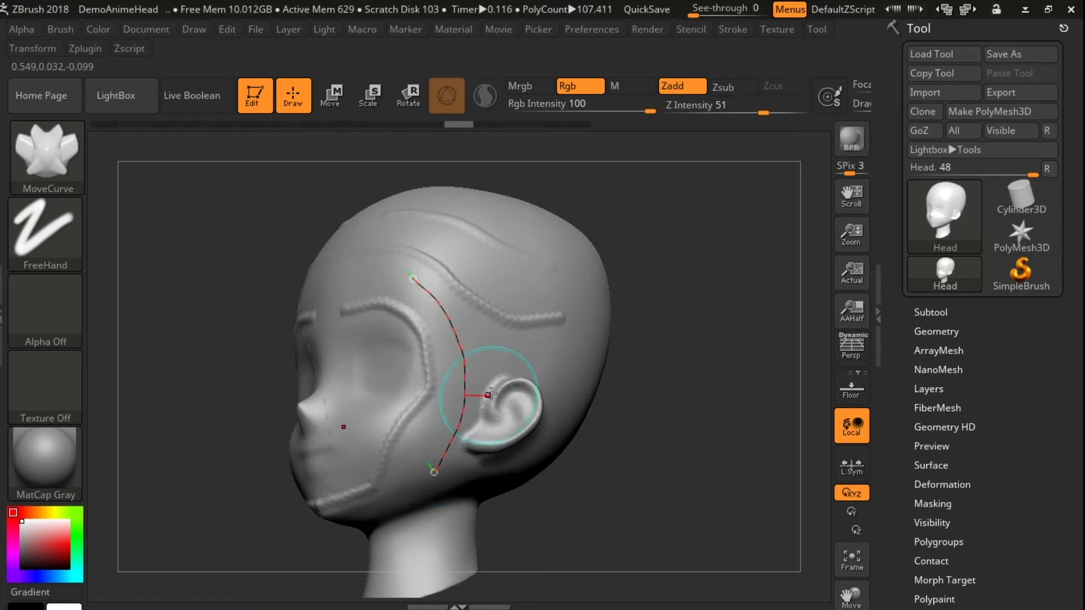
drag(616, 395, 665, 390)
click(464, 360)
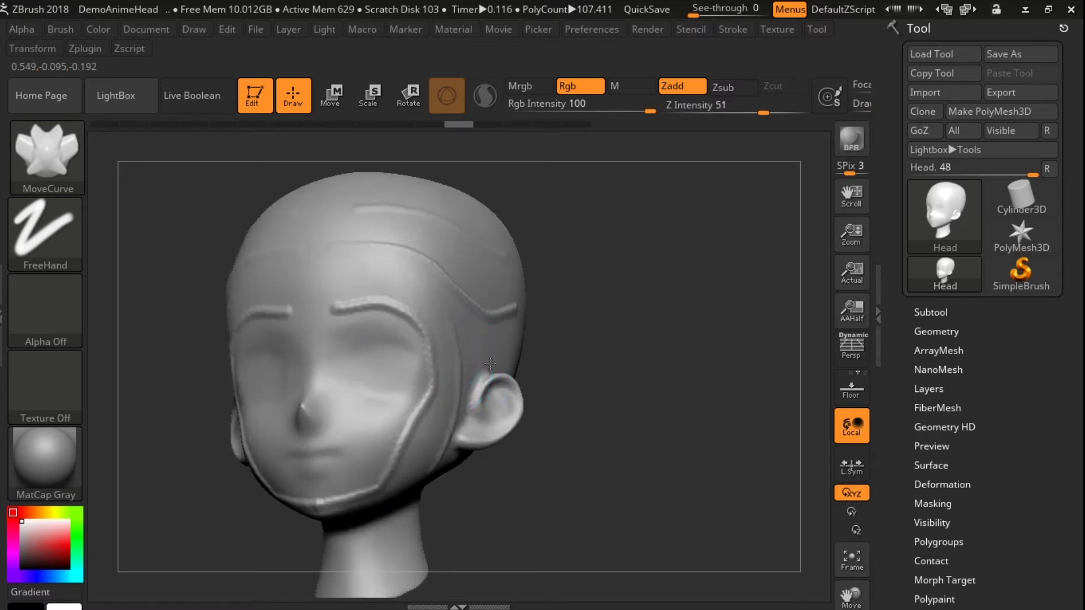
Trace curves down the back of the head, between the eyebrows and down the side.
mouse_move(528, 368)
mouse_down()
mouse_move(640, 390)
mouse_move(621, 325)
mouse_up()
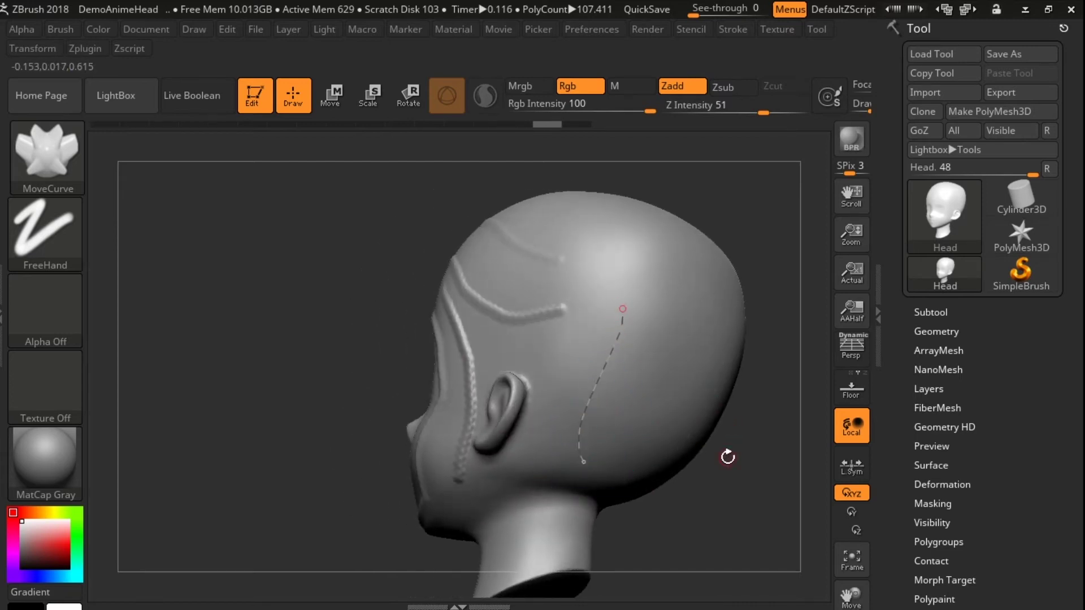
drag(726, 453, 757, 477)
drag(576, 421, 621, 327)
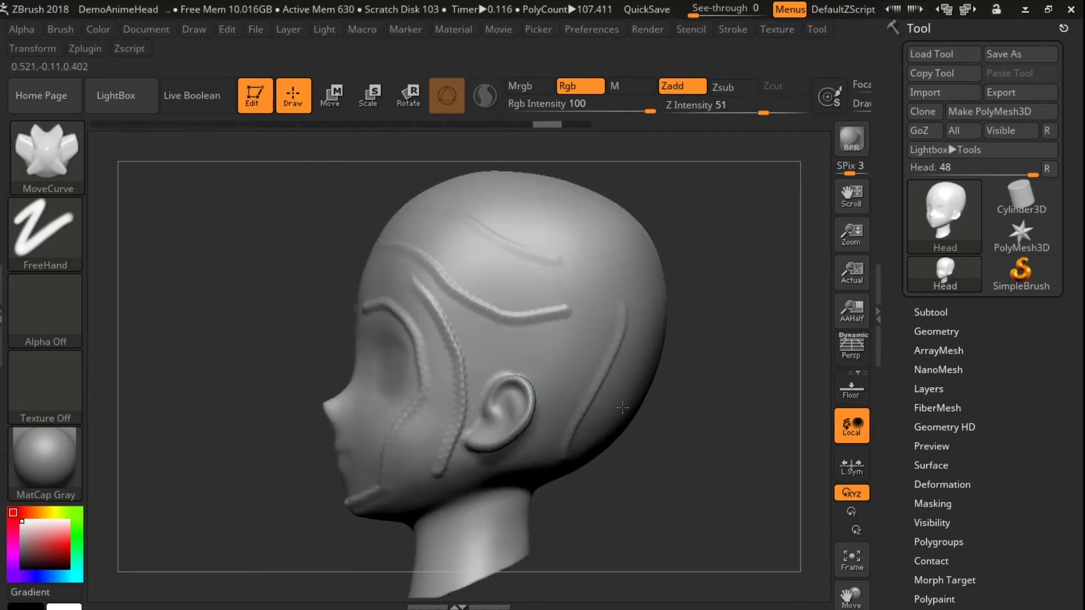
mouse_move(671, 433)
mouse_down()
mouse_move(722, 441)
mouse_move(627, 396)
mouse_up()
drag(381, 329, 458, 331)
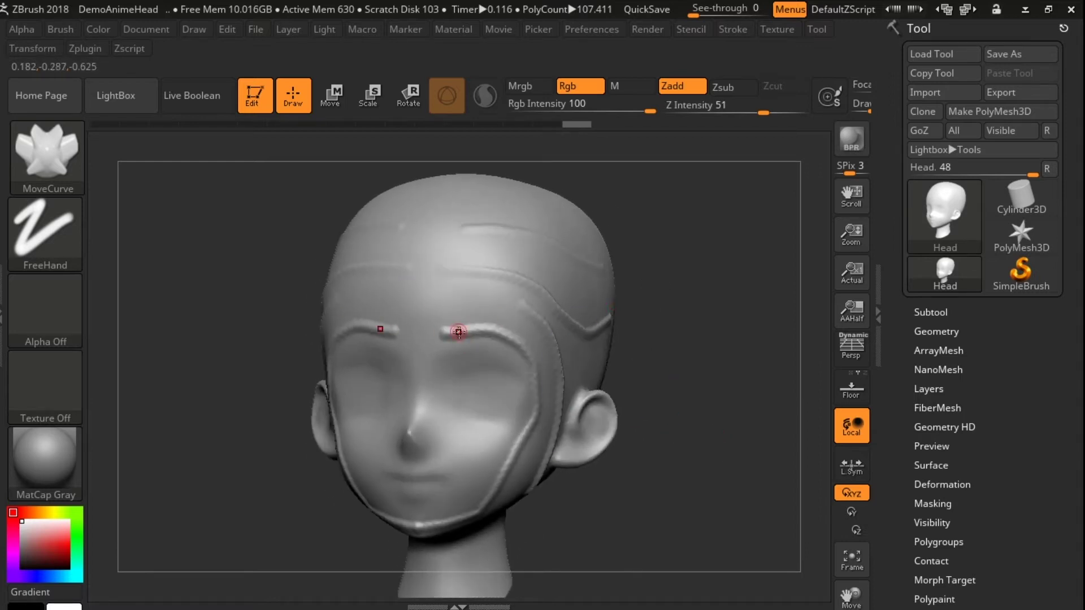
drag(735, 396, 642, 359)
drag(616, 232, 617, 459)
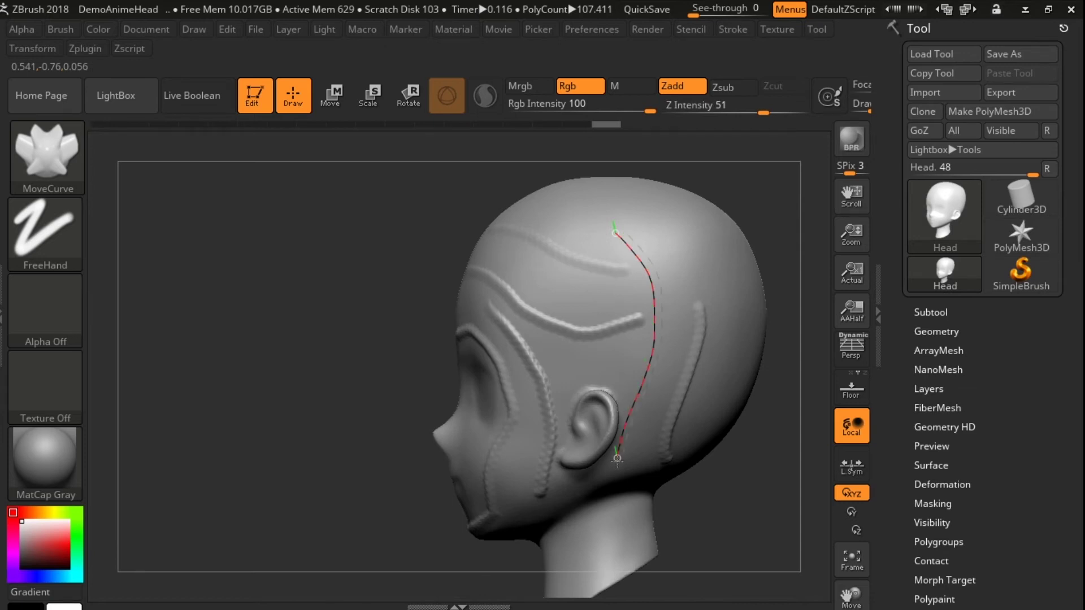
Draw a curve from the crown down behind the ear and commit it as a ridge.
drag(731, 475, 639, 452)
drag(618, 230, 654, 363)
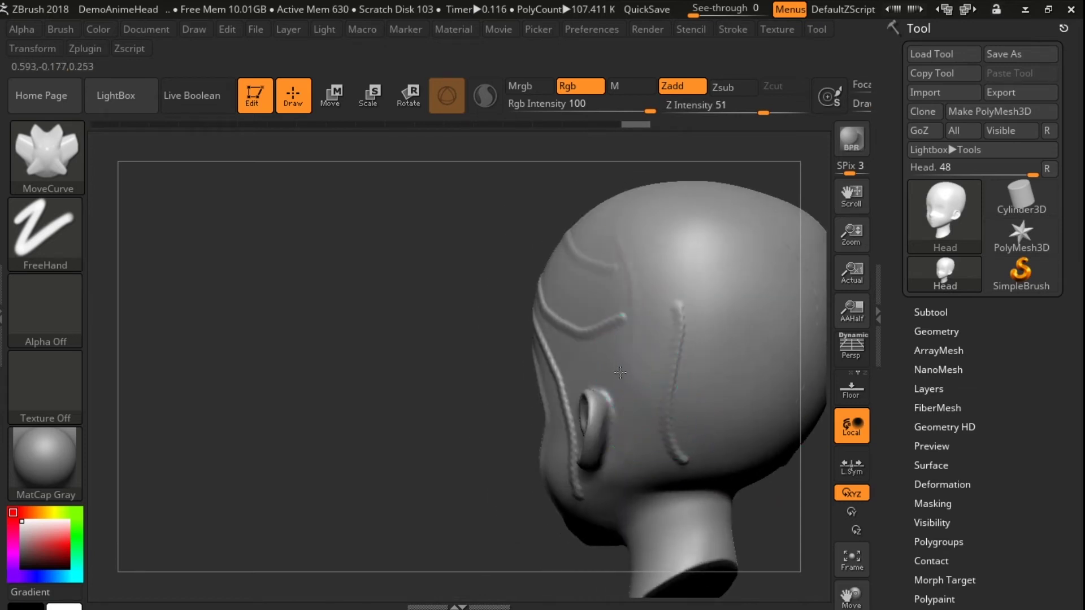
drag(722, 376, 342, 327)
mouse_move(604, 232)
mouse_down()
mouse_move(626, 362)
mouse_move(612, 457)
mouse_up()
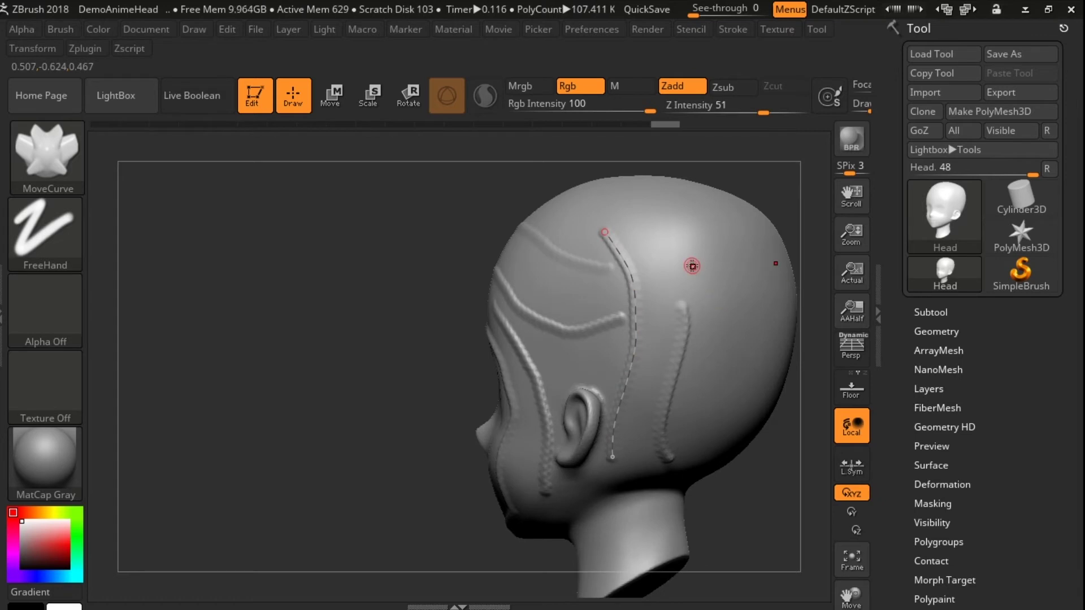
click(641, 294)
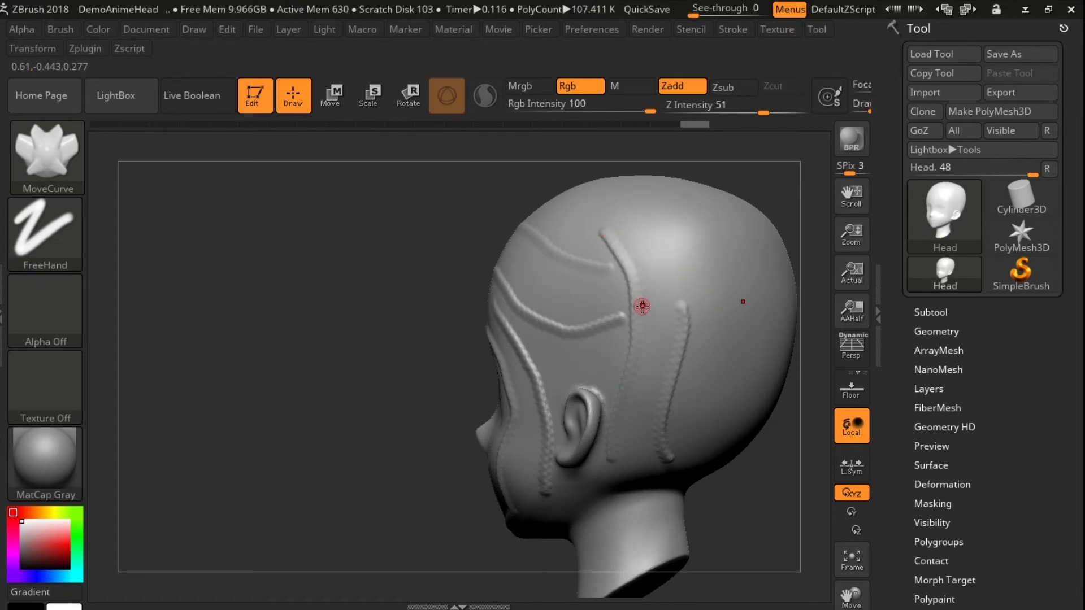
drag(202, 326, 333, 340)
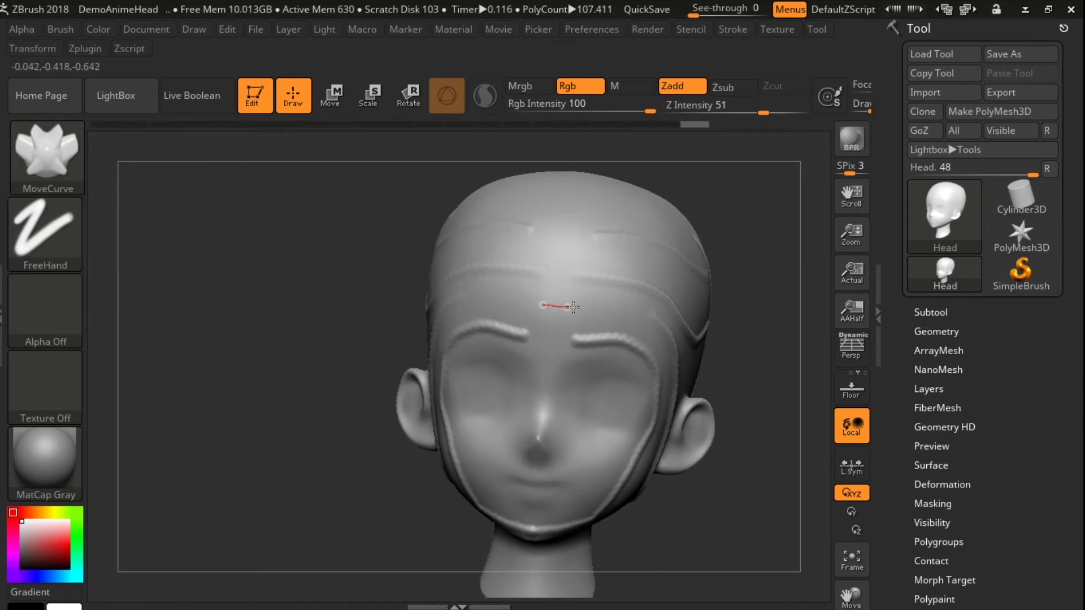
Scrub Undo History back to the bald head, then forward to the latest ridged version.
mouse_move(575, 492)
mouse_down()
mouse_move(603, 380)
mouse_move(613, 317)
mouse_move(603, 310)
mouse_move(622, 331)
mouse_up()
mouse_move(725, 123)
mouse_down()
mouse_move(105, 124)
mouse_move(607, 124)
mouse_up()
drag(751, 260, 554, 295)
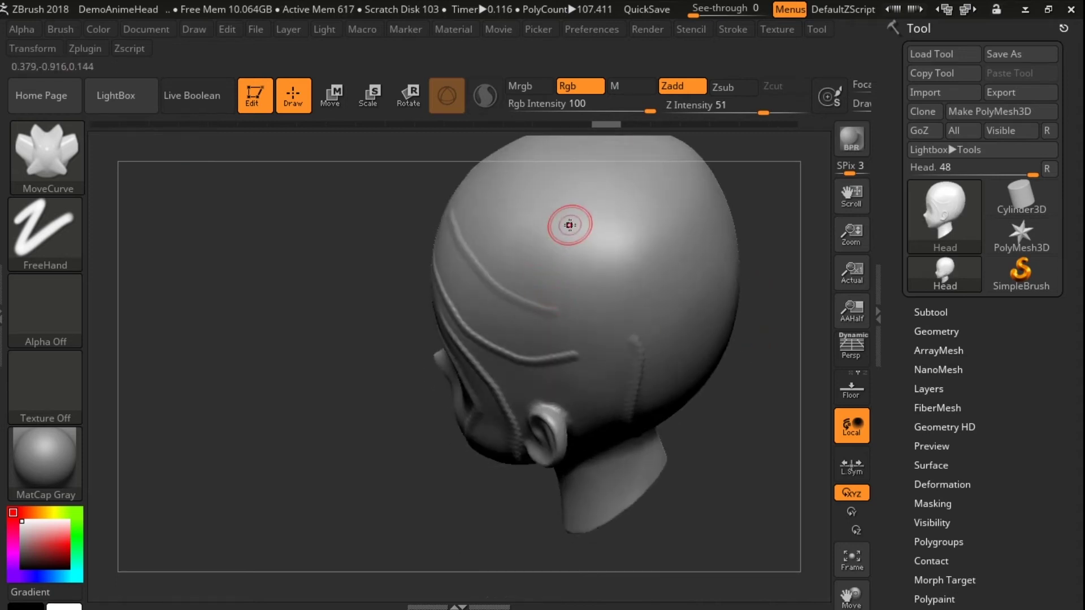
Draw a new curve along the back and top of the skull toward the ear.
drag(544, 192, 636, 328)
drag(719, 425, 565, 418)
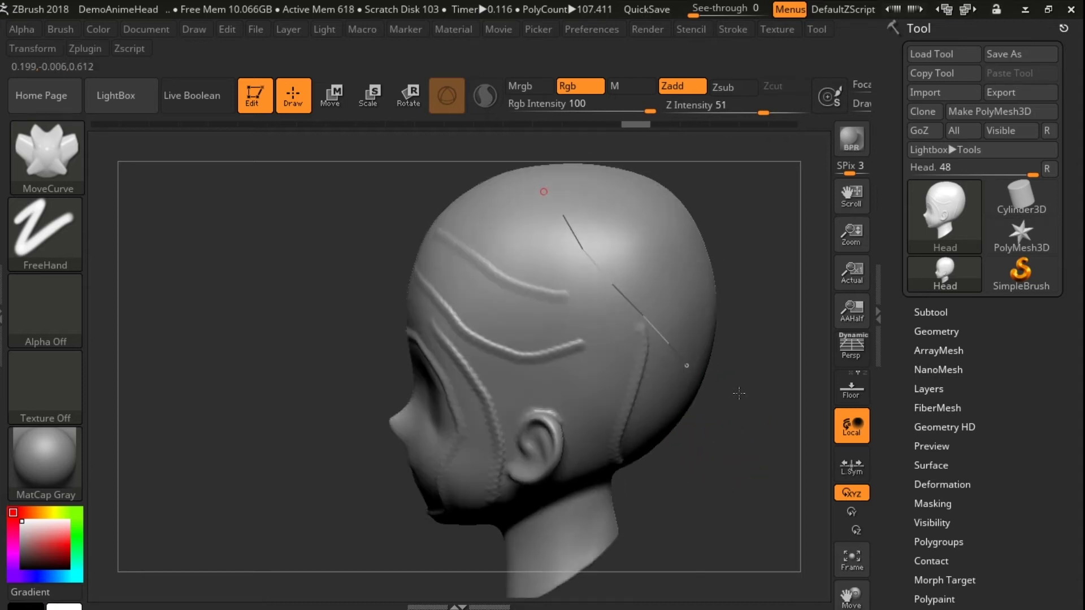
drag(545, 170, 642, 291)
drag(696, 373, 542, 176)
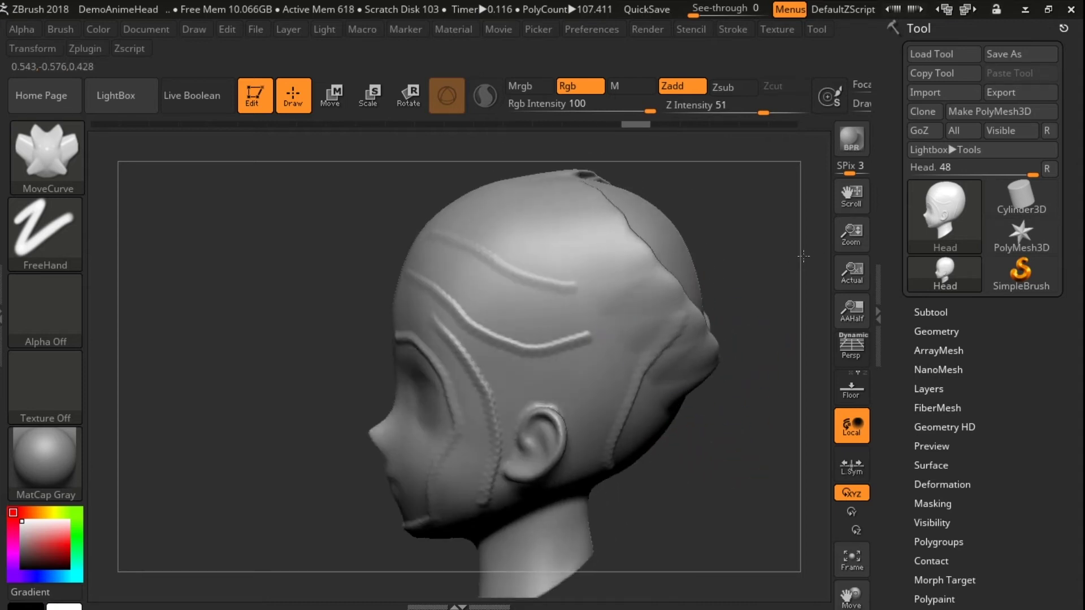
mouse_move(795, 456)
mouse_down()
mouse_move(680, 497)
mouse_move(679, 443)
mouse_up()
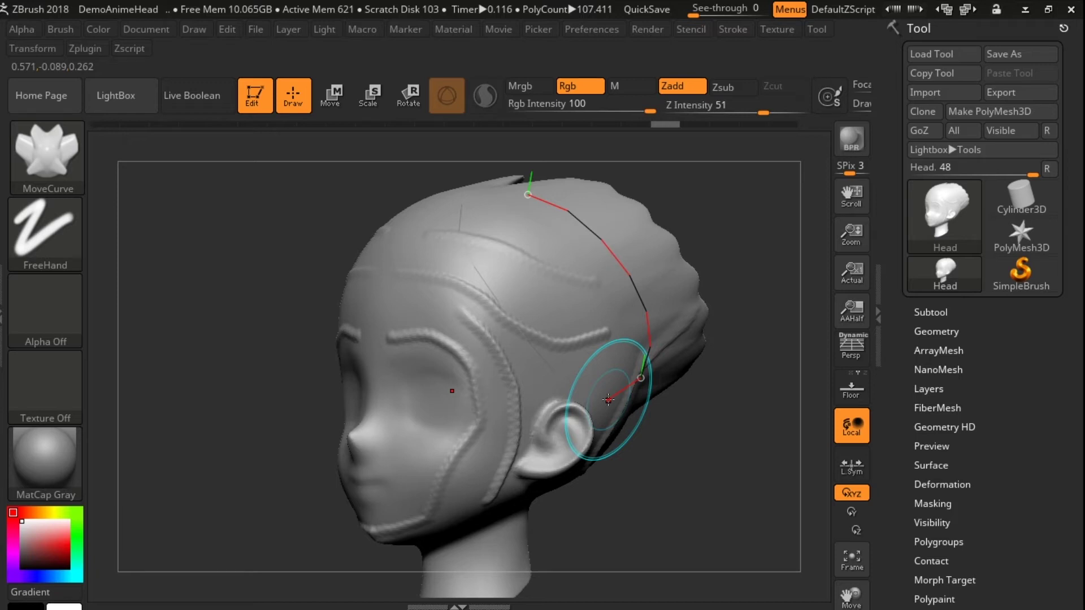
Commit the curve, revert Undo History to the first smooth-head entry, and show the brush palette.
click(793, 338)
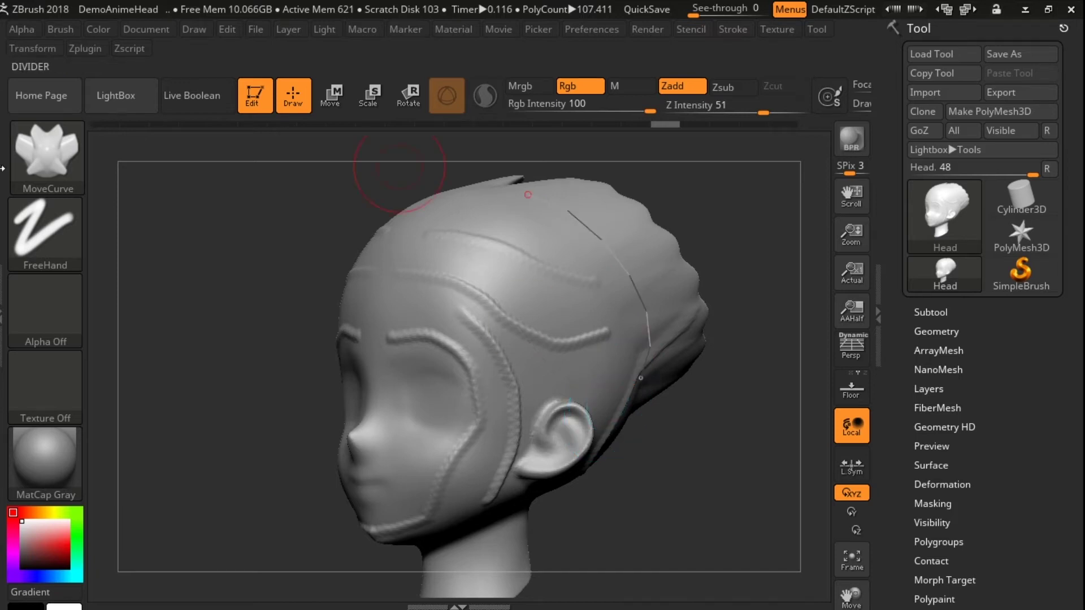
click(99, 124)
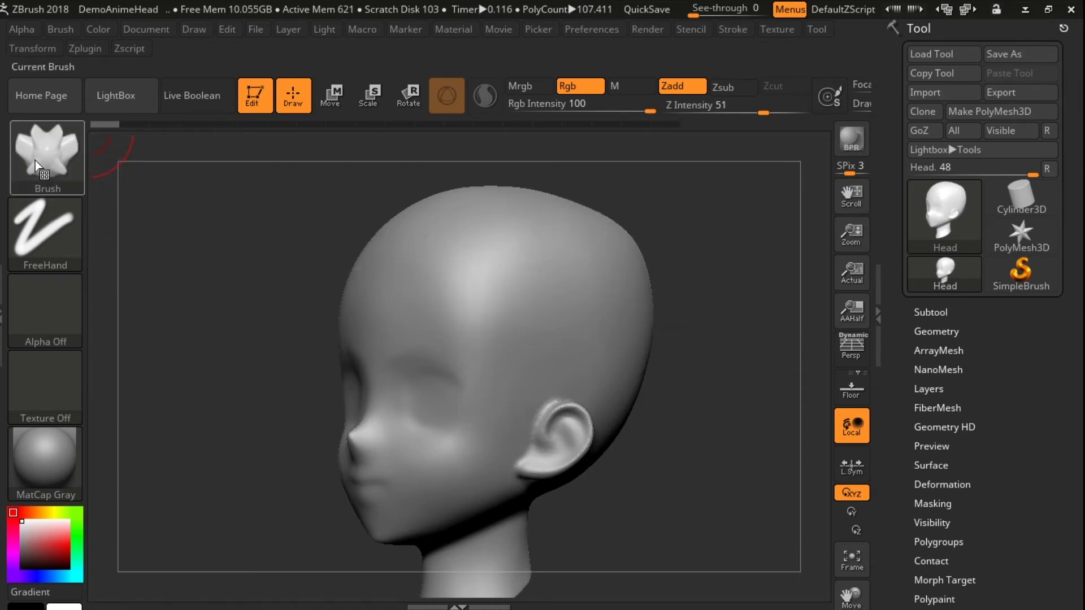
click(45, 156)
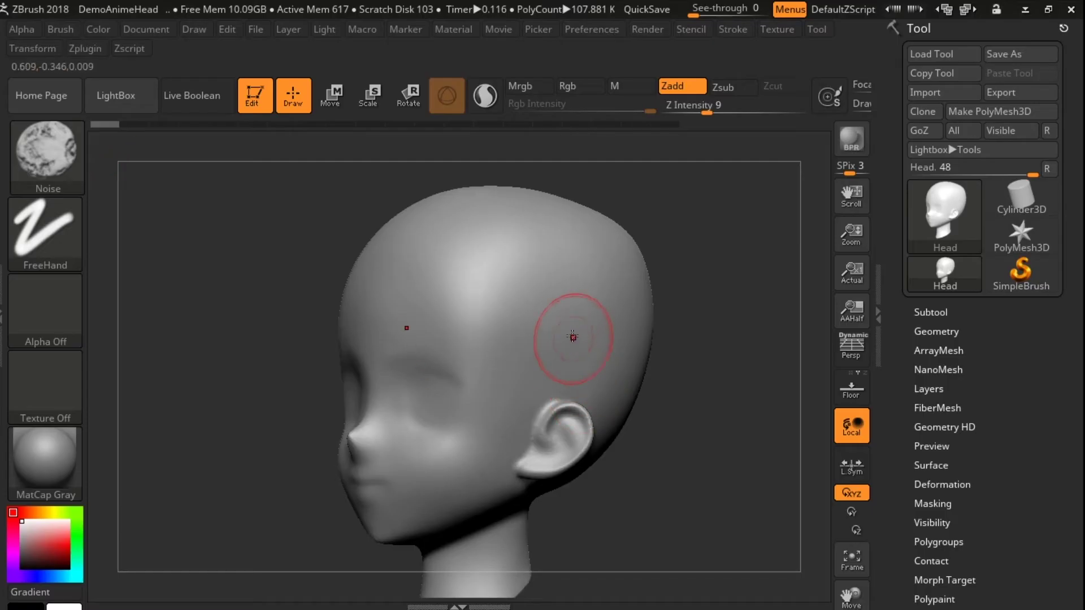
Paint Noise test patches on the forehead, temple and cheek, then undo them with Ctrl+Z.
drag(472, 293, 498, 351)
mouse_move(494, 398)
mouse_down()
mouse_move(387, 520)
mouse_move(412, 497)
mouse_up()
mouse_move(411, 390)
mouse_down()
mouse_move(376, 286)
mouse_move(443, 356)
mouse_up()
key(ctrl)
key(ctrl+z)
key(ctrl+z)
key(ctrl+z)
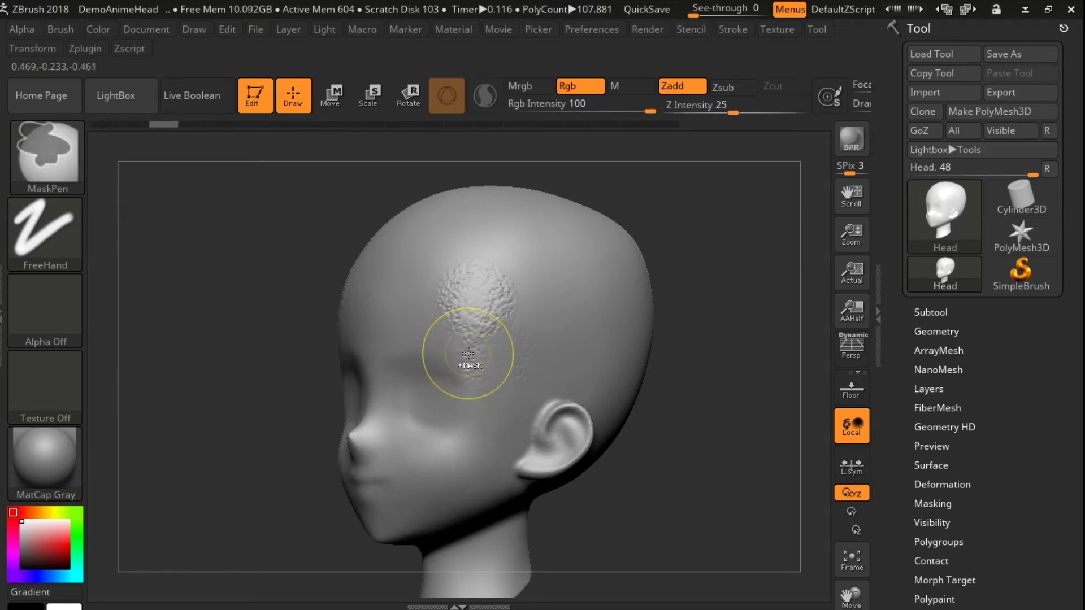
key(ctrl+z)
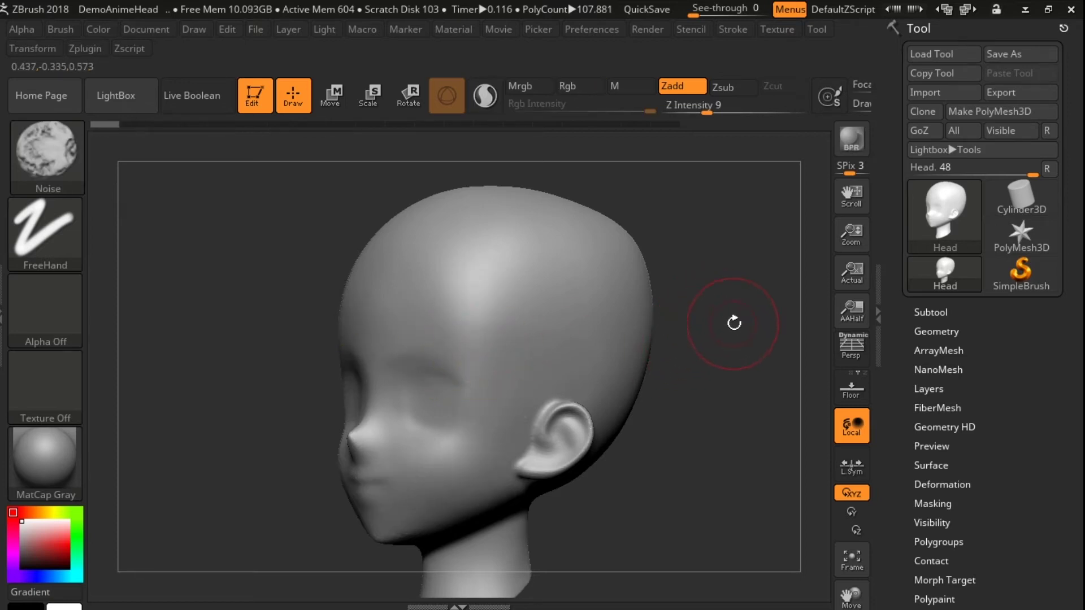
drag(734, 323, 759, 337)
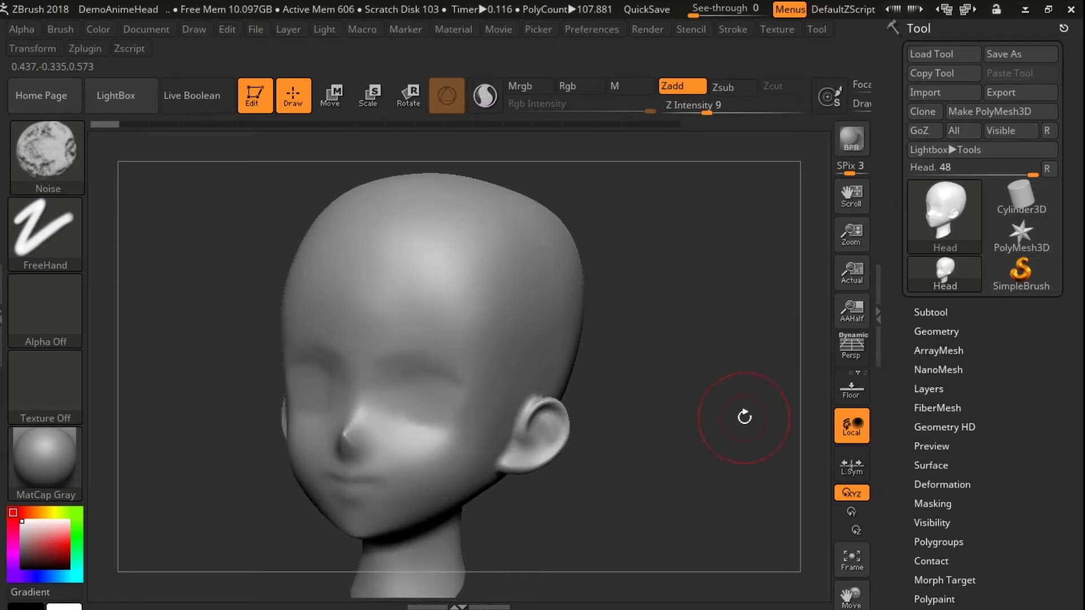
drag(744, 417, 443, 368)
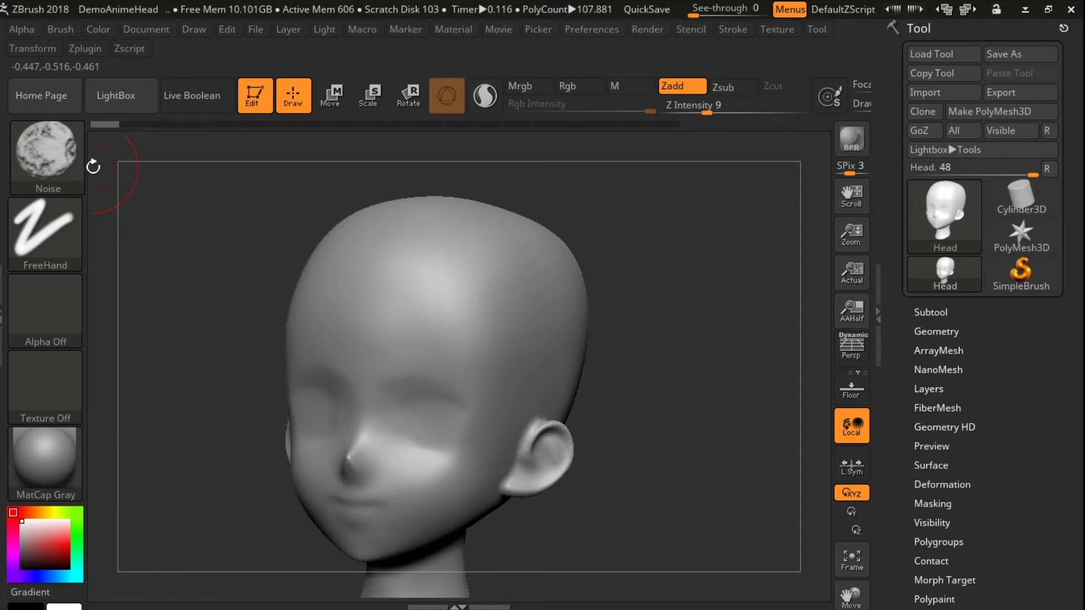
Set the Noise brush to the Spray stroke at Z Intensity 1.
click(42, 164)
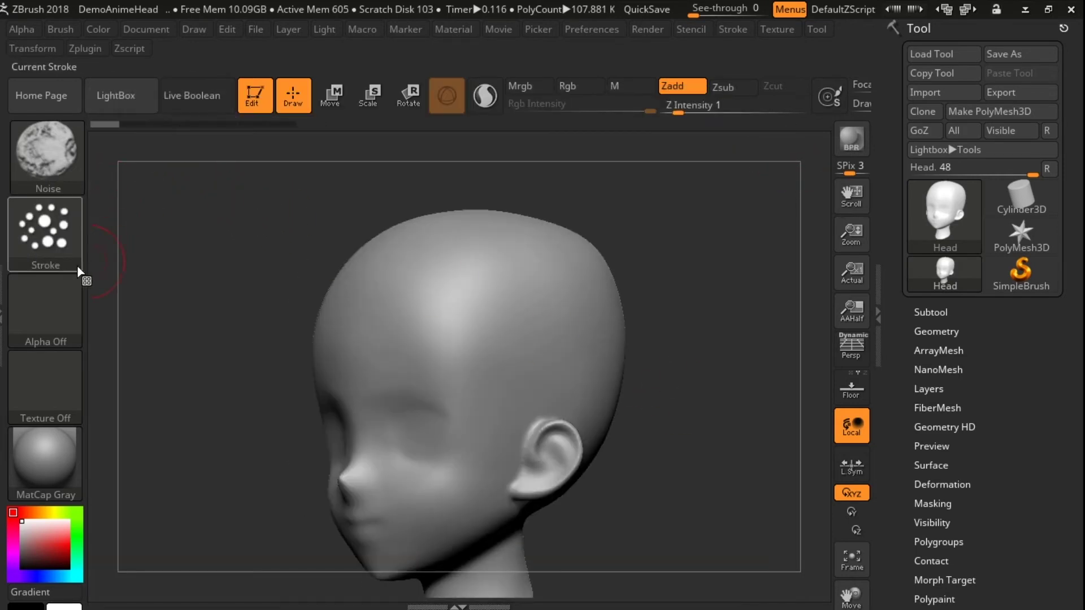
click(60, 260)
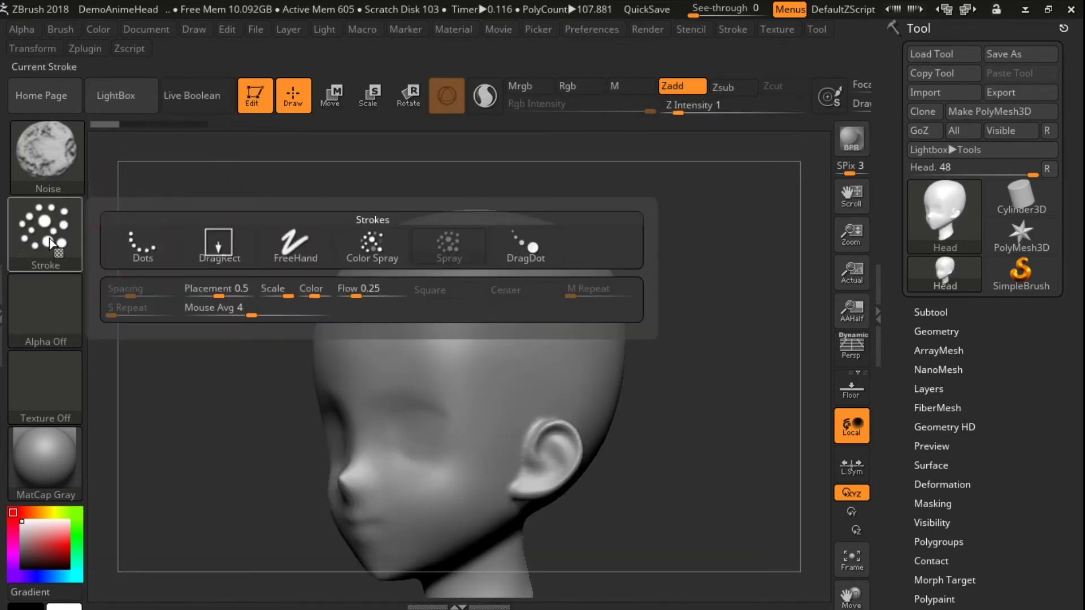
click(455, 251)
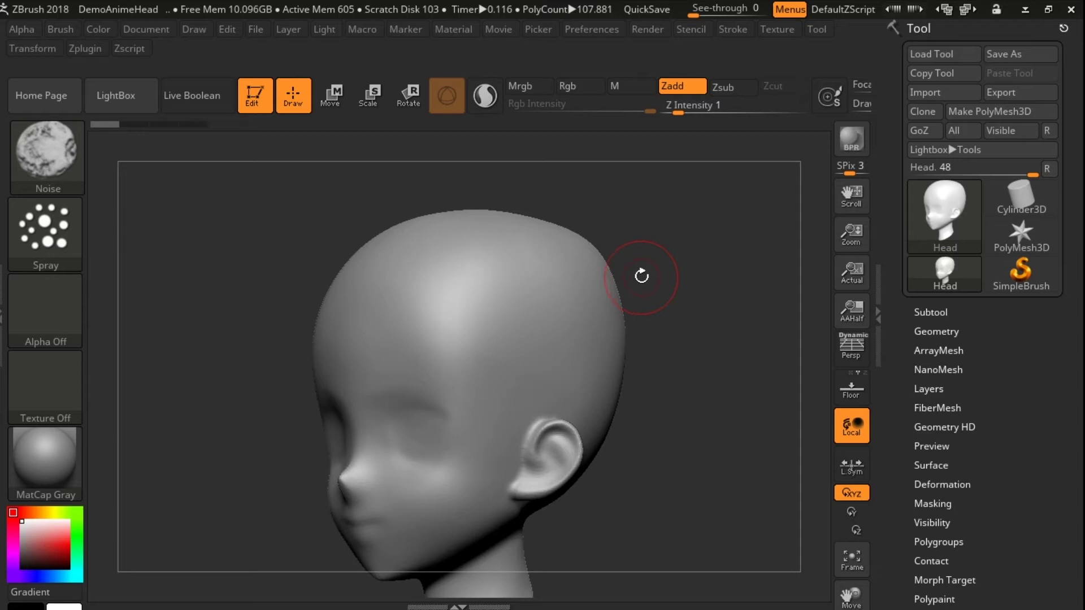
Spray fine noise texture over the forehead, temple and face.
drag(676, 277, 497, 308)
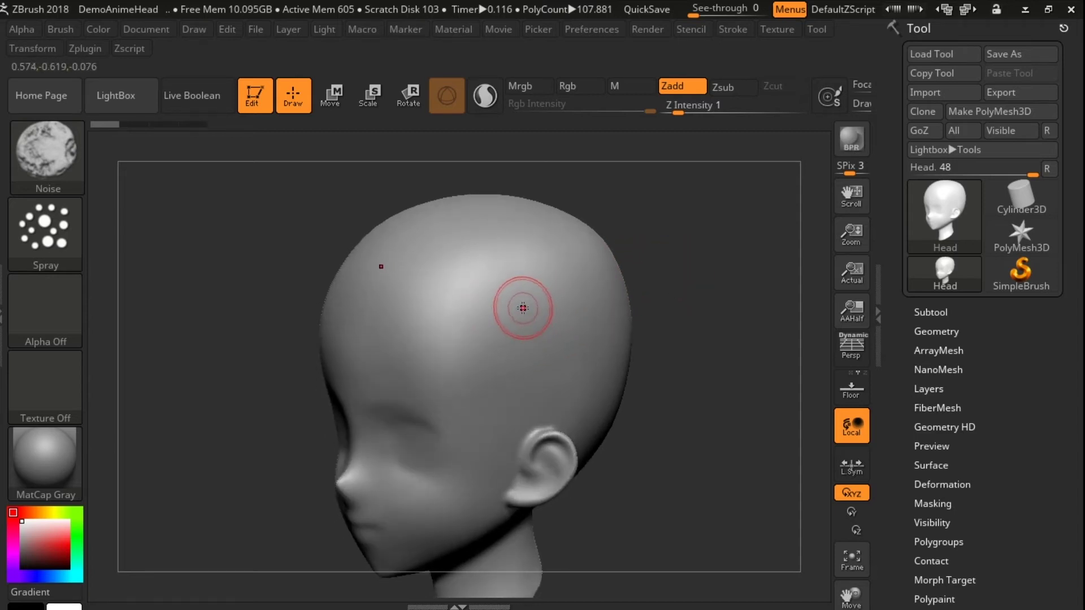
mouse_move(491, 395)
mouse_down()
mouse_move(376, 315)
mouse_move(433, 250)
mouse_move(511, 255)
mouse_move(547, 334)
mouse_move(486, 424)
mouse_up()
drag(436, 387, 369, 389)
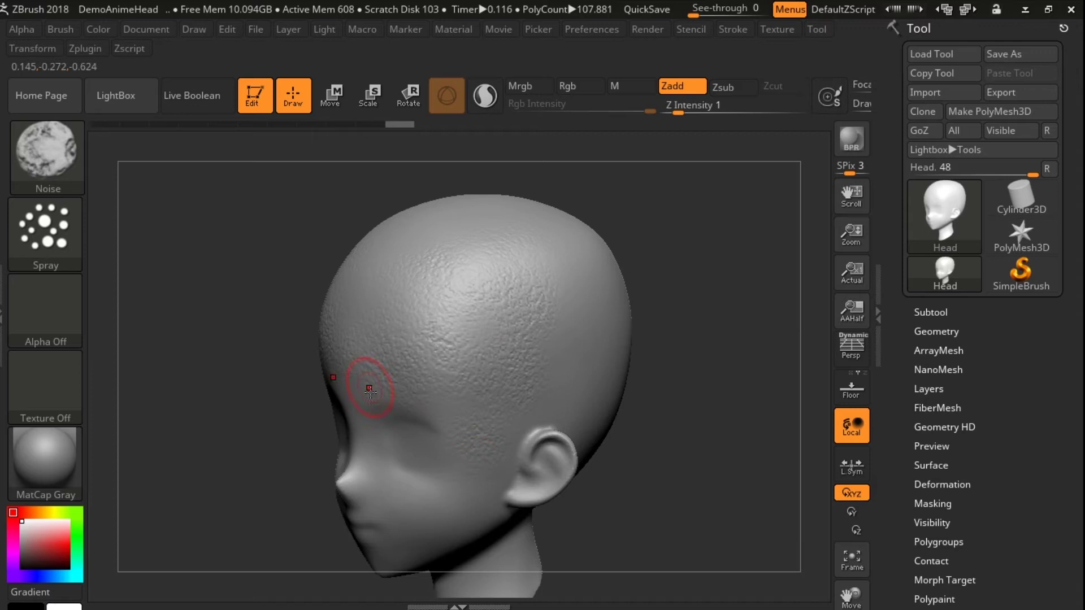
mouse_move(543, 488)
shift+mouse_down()
mouse_move(375, 446)
mouse_move(395, 496)
mouse_move(322, 553)
mouse_move(366, 504)
mouse_move(339, 472)
shift+mouse_up()
drag(432, 403, 416, 447)
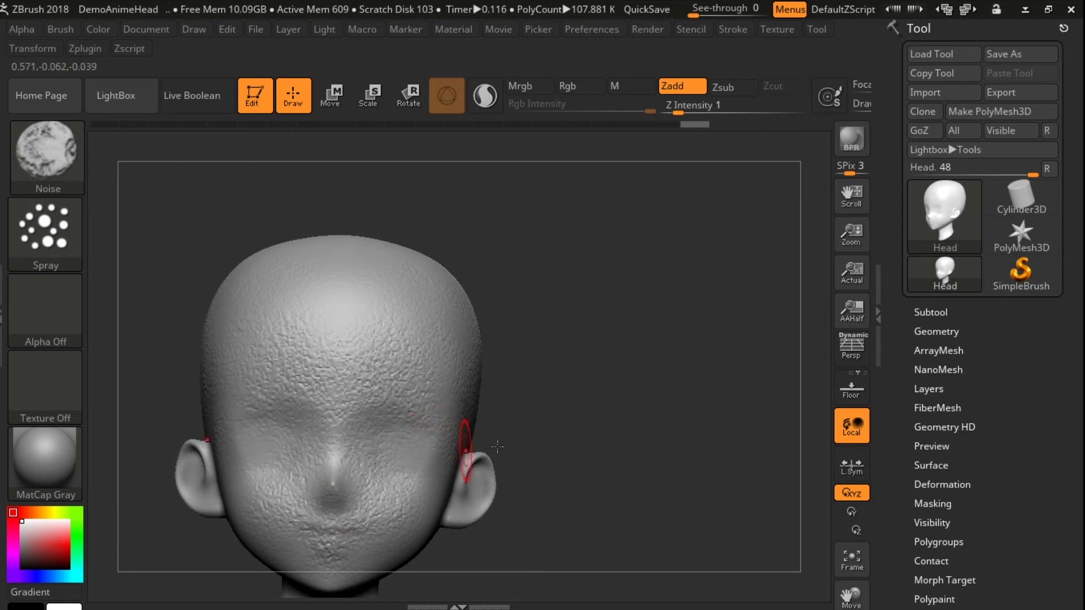
Spray noise near the chin and underneath the head, undoing one stray stroke.
drag(584, 397, 640, 391)
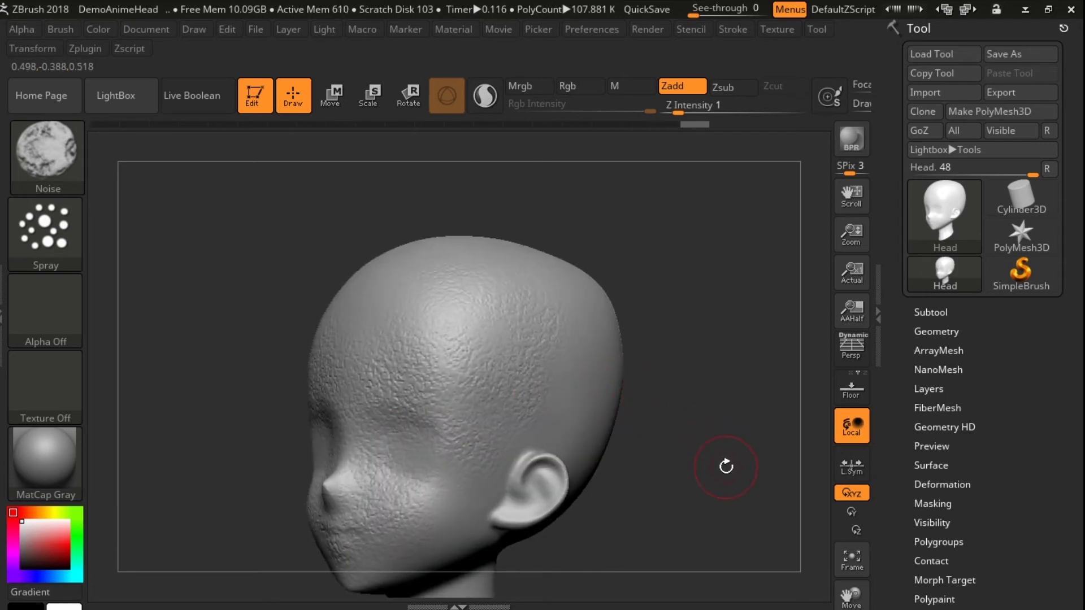
drag(726, 467, 577, 341)
drag(427, 403, 401, 421)
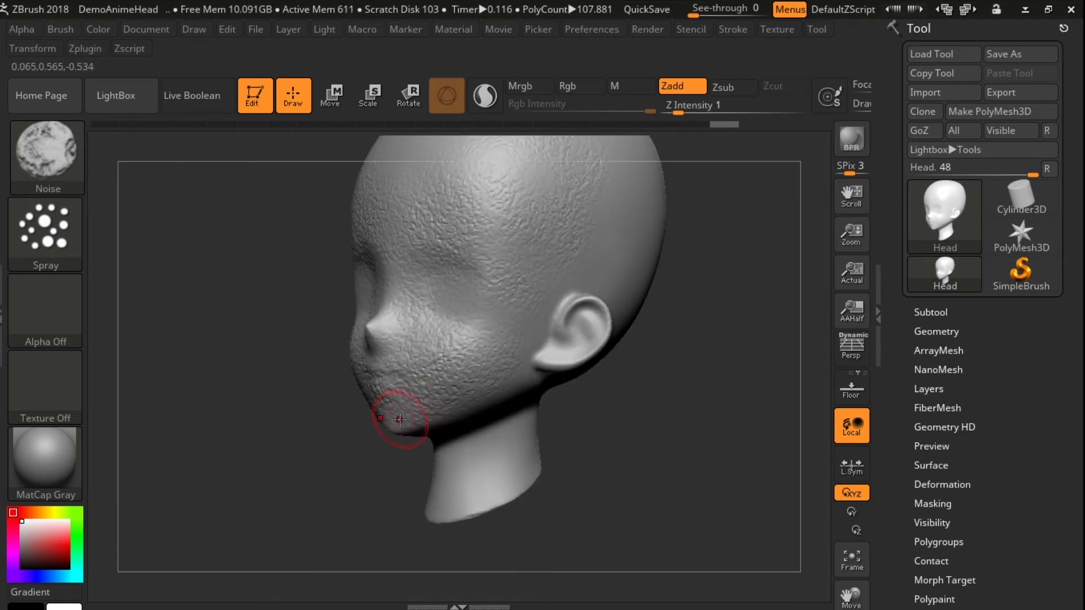
drag(498, 350, 501, 394)
key(ctrl+z)
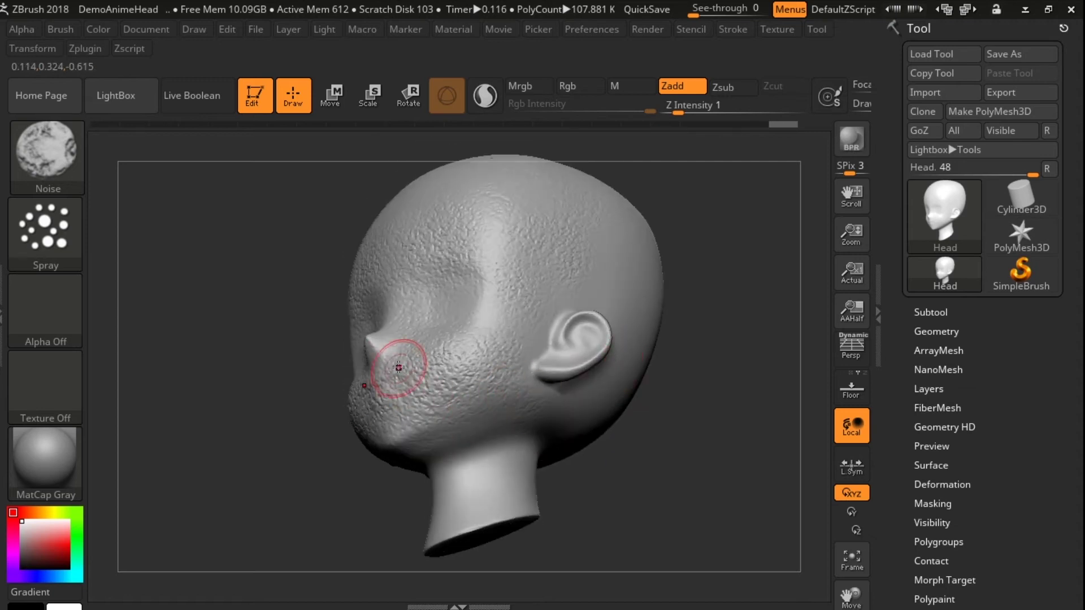
mouse_move(345, 272)
mouse_down()
mouse_move(506, 361)
mouse_move(558, 344)
mouse_up()
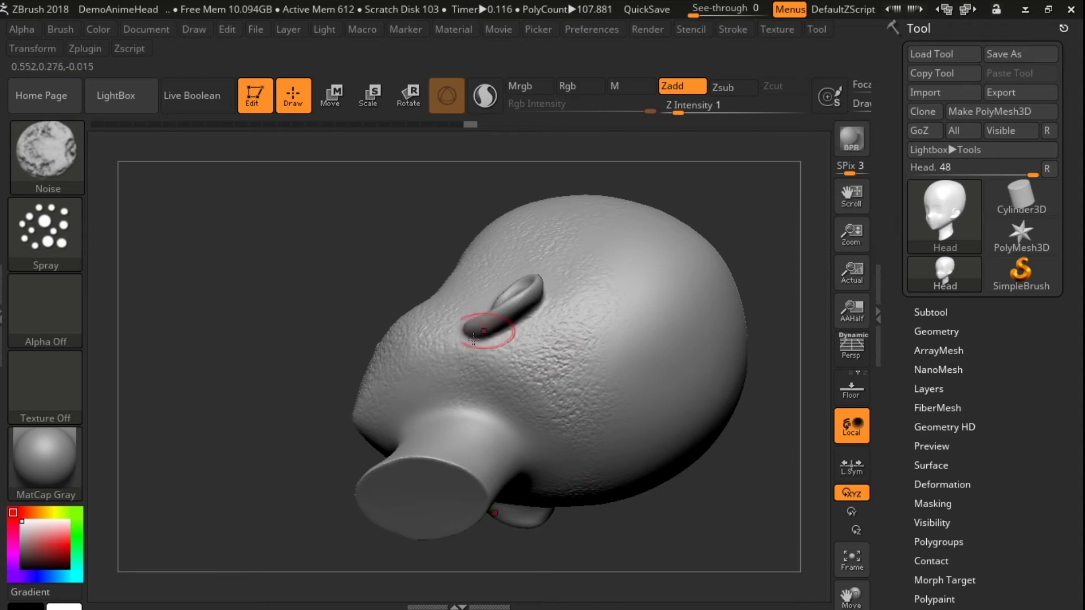
drag(763, 350, 326, 484)
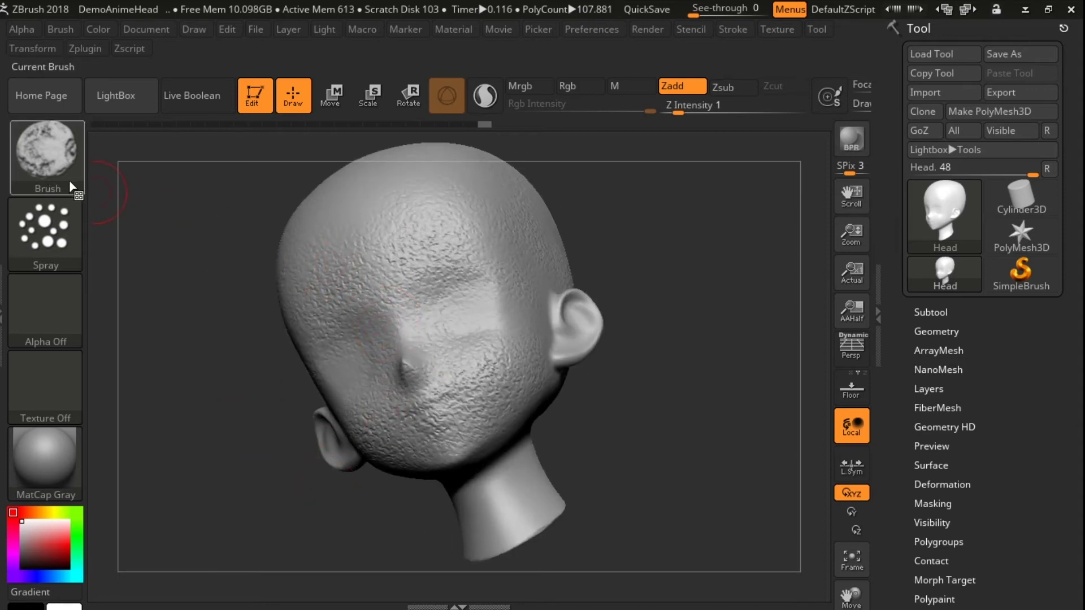
mouse_move(47, 150)
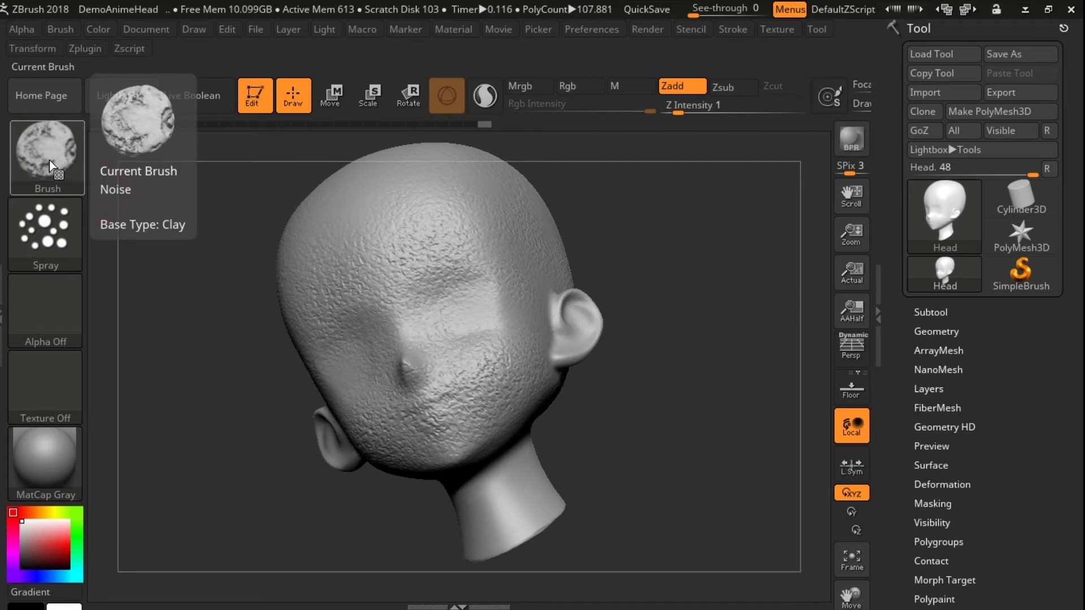
Revert the history to remove the noise, select the Nudge brush, and view the side profile.
click(52, 167)
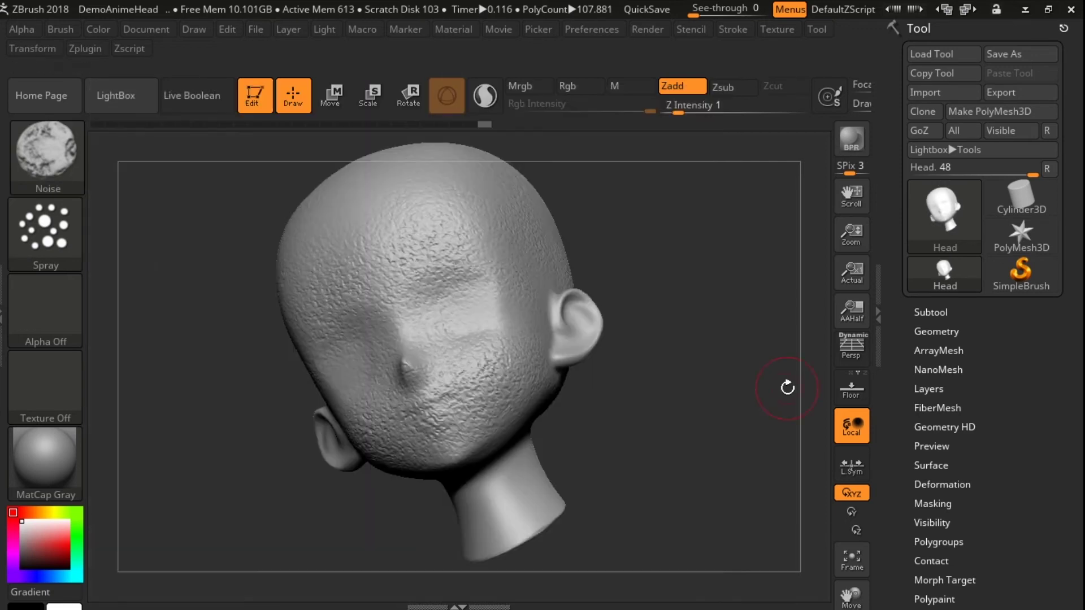
click(95, 124)
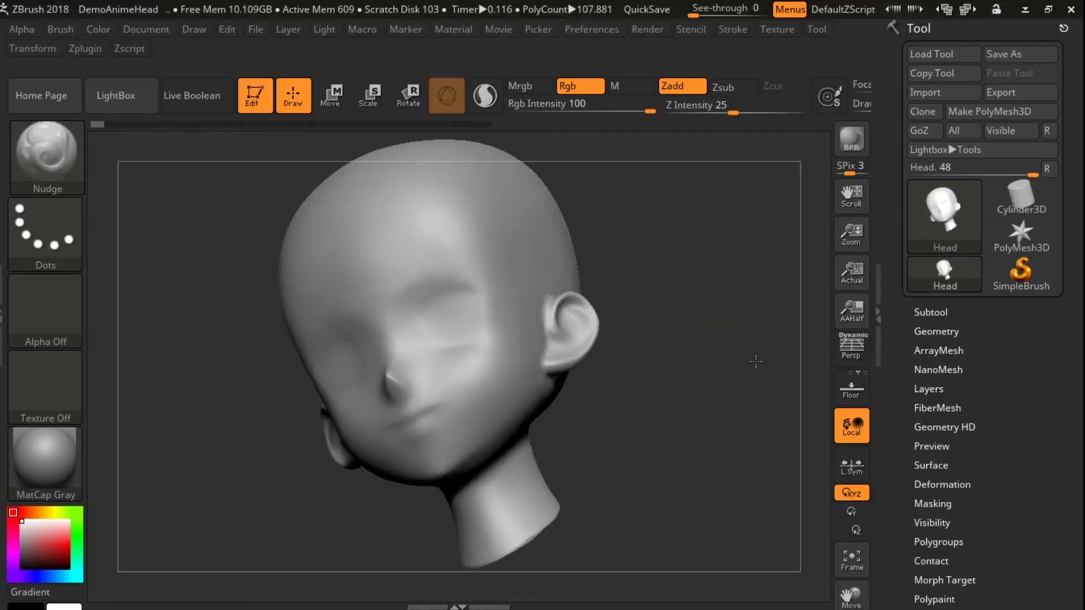
mouse_move(726, 319)
mouse_down()
mouse_move(690, 359)
mouse_move(726, 418)
mouse_up()
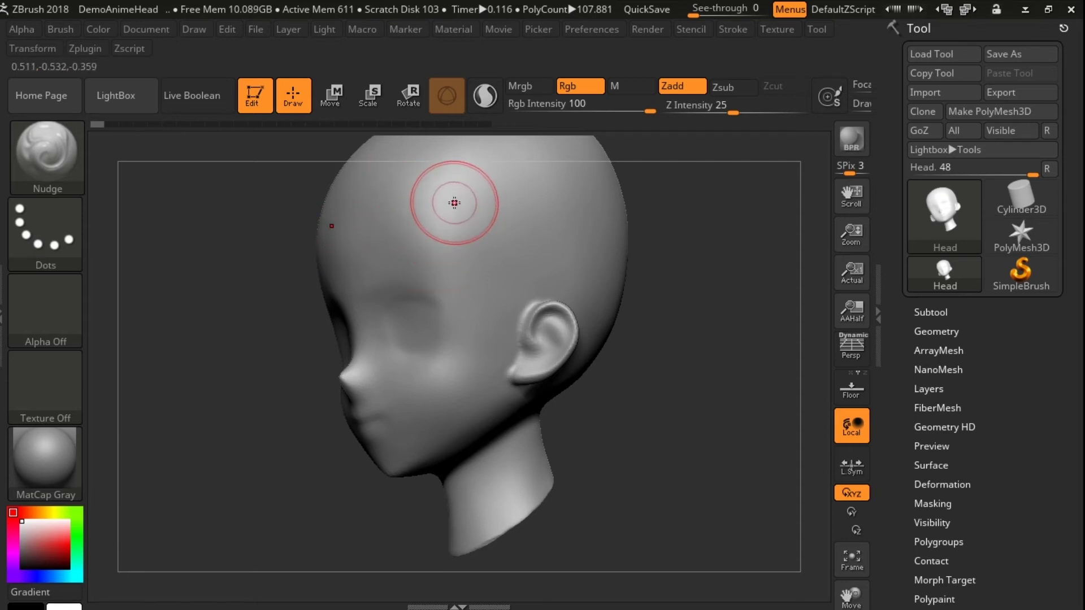
Discard later history and nudge a V-shaped groove down the forehead at Z Intensity 86.
click(447, 296)
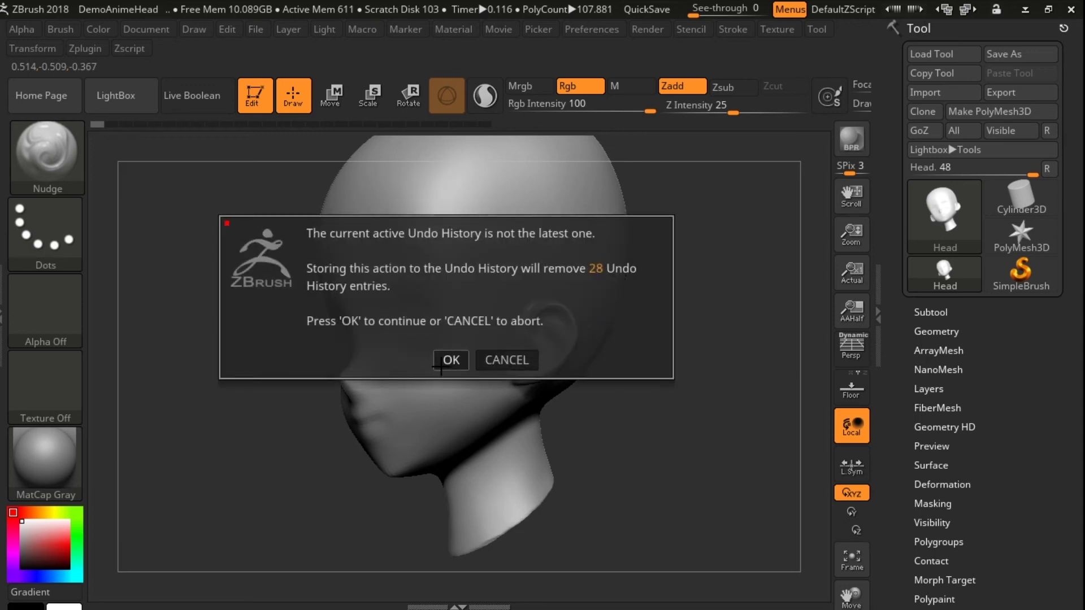
click(440, 367)
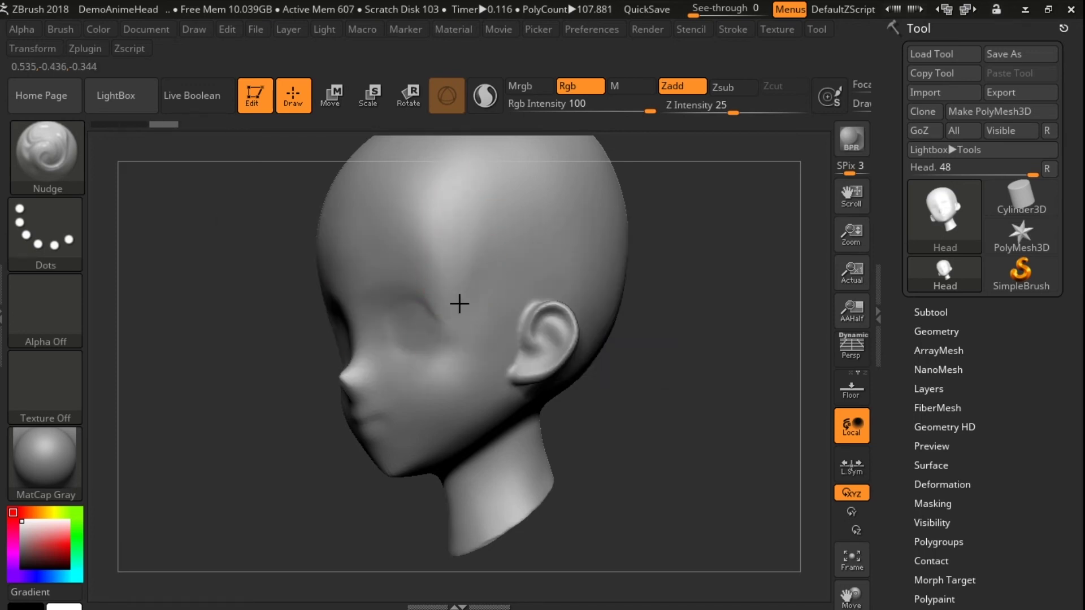
drag(462, 310, 488, 232)
drag(472, 274, 484, 211)
drag(740, 105, 793, 108)
drag(478, 170, 459, 308)
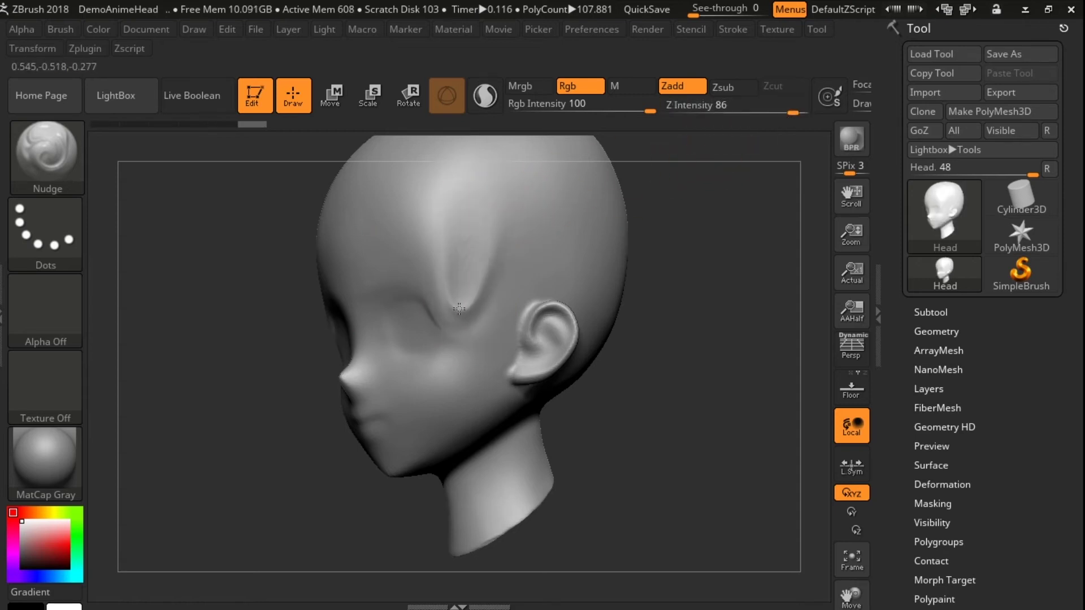
drag(438, 204, 432, 288)
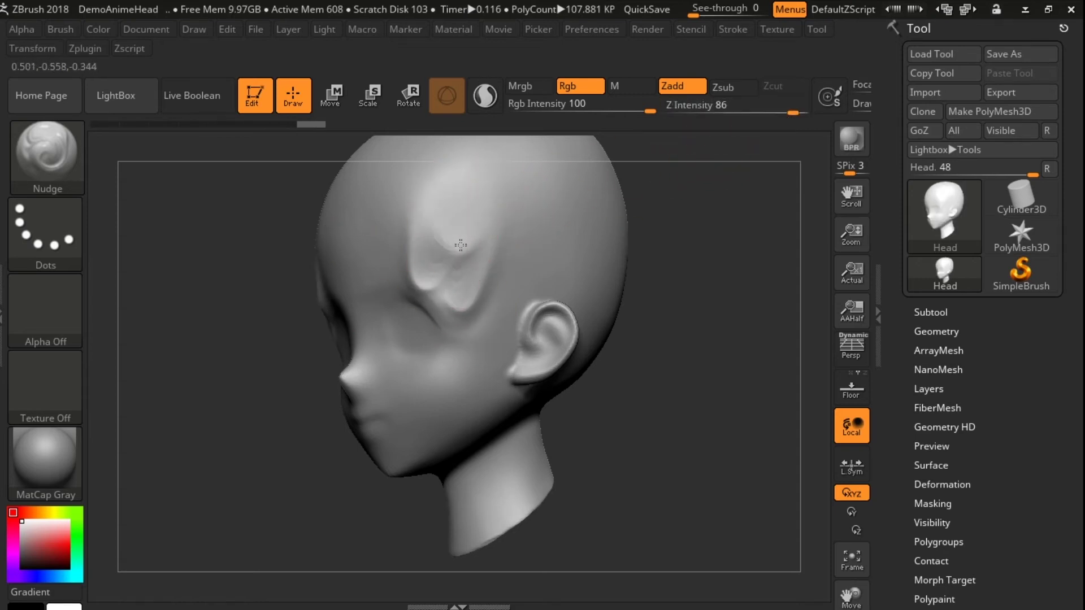
drag(461, 245, 441, 312)
Clear the mask and reshape the folds at the temple, forehead crease and brow ridge.
key(ctrl)
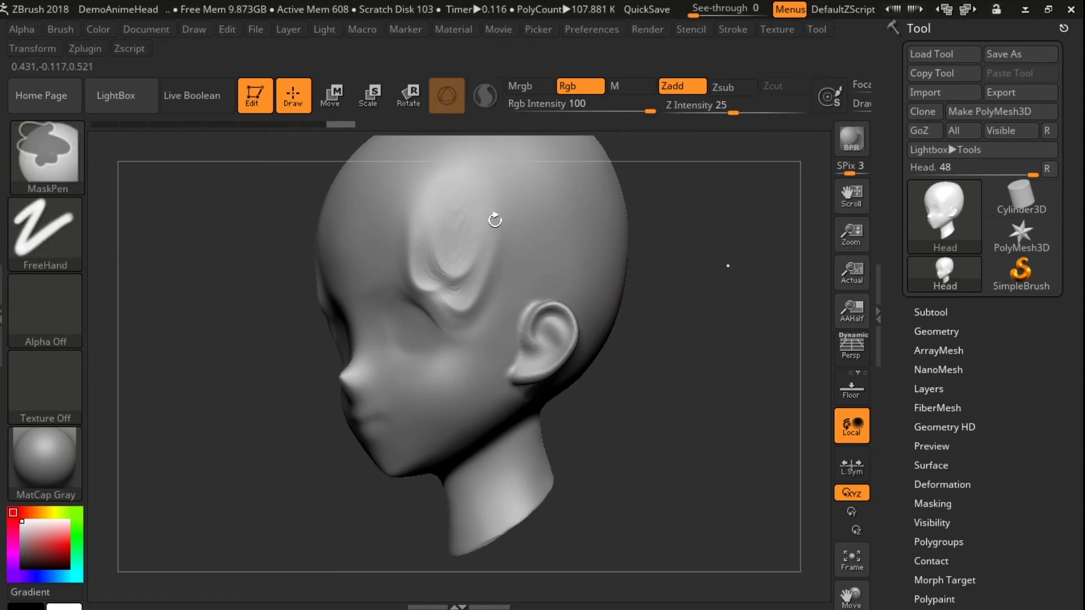
ctrl+click(495, 220)
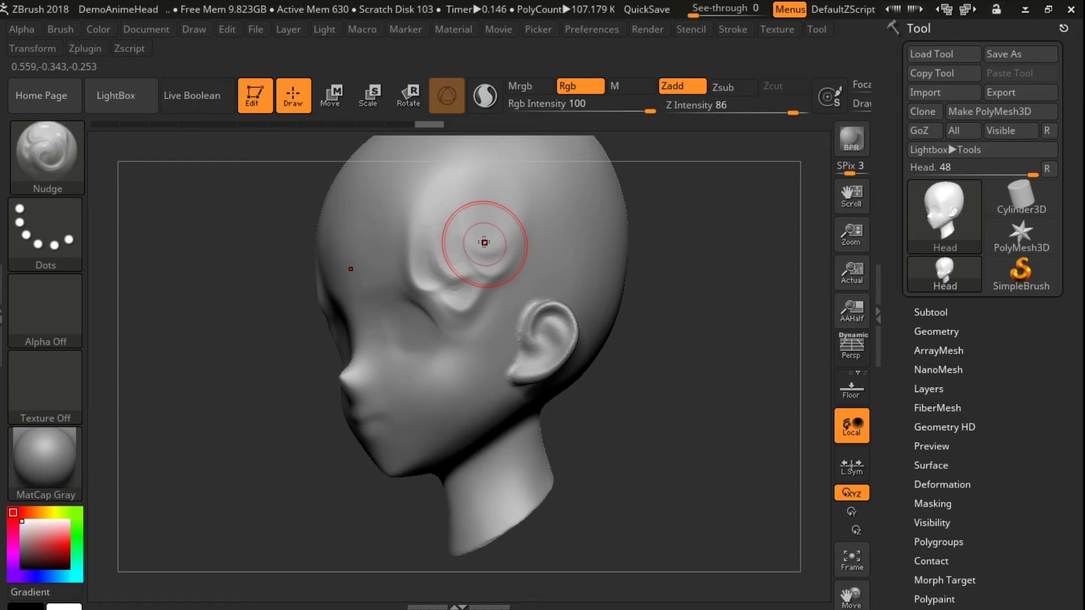
drag(484, 243, 396, 188)
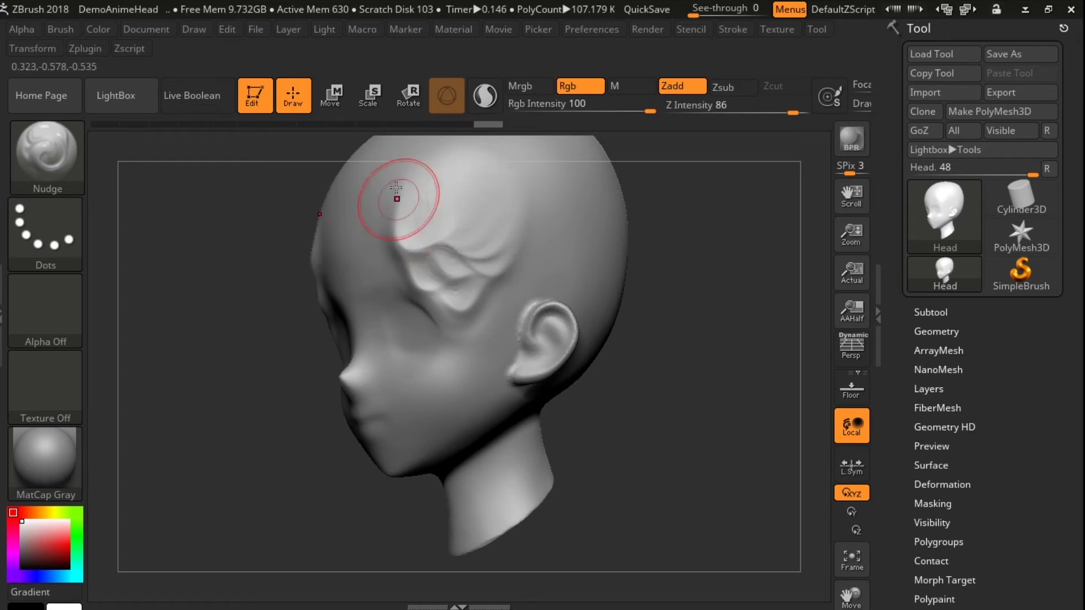
key(ctrl)
mouse_move(739, 417)
mouse_down()
mouse_move(705, 418)
mouse_move(605, 363)
mouse_up()
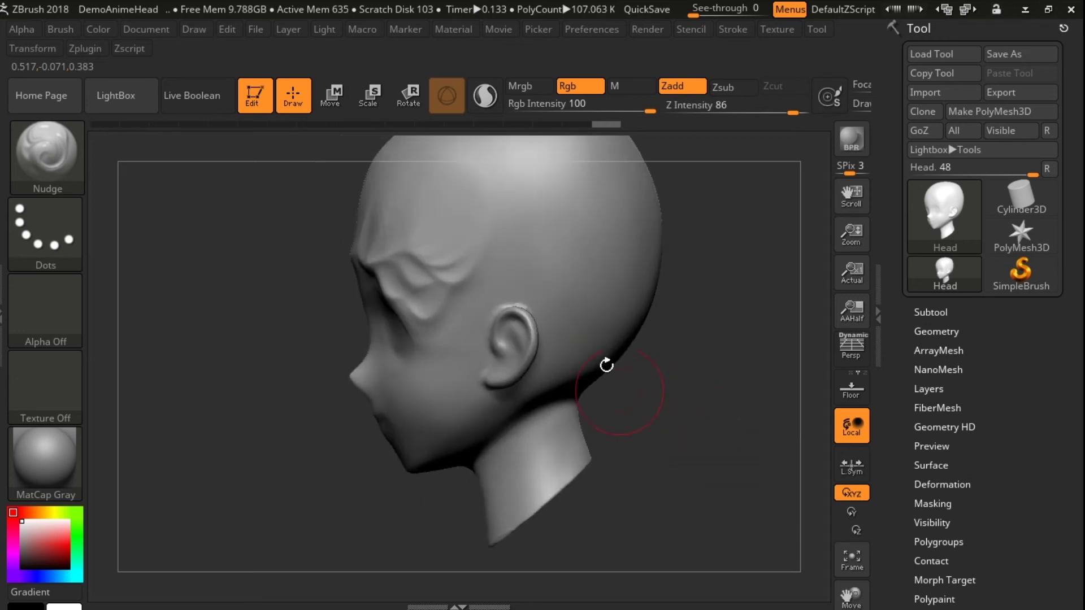
drag(560, 217, 526, 283)
drag(516, 189, 506, 277)
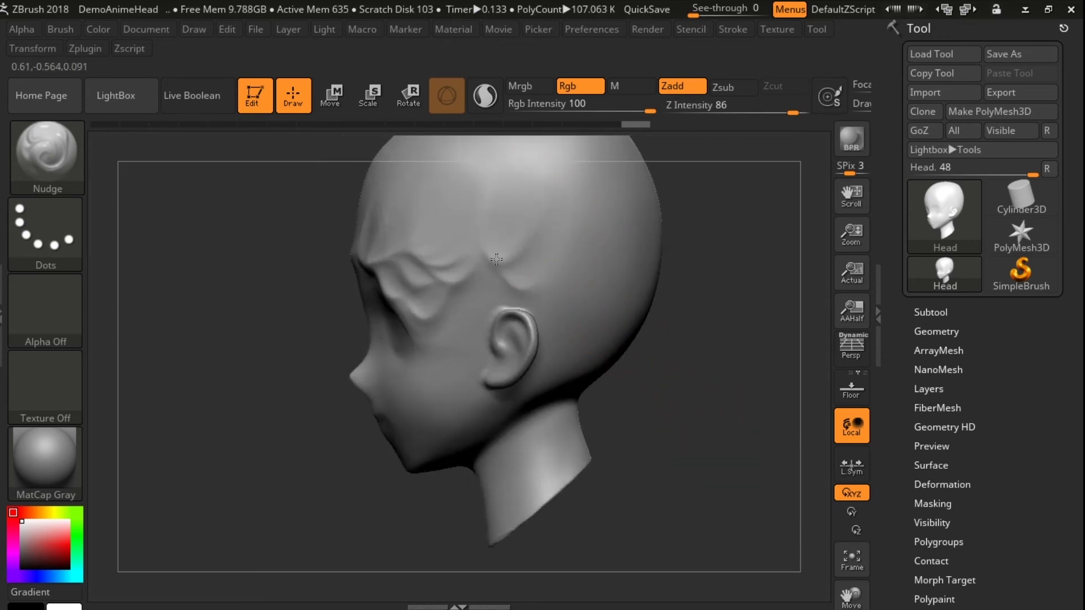
drag(497, 204, 514, 271)
drag(542, 198, 526, 265)
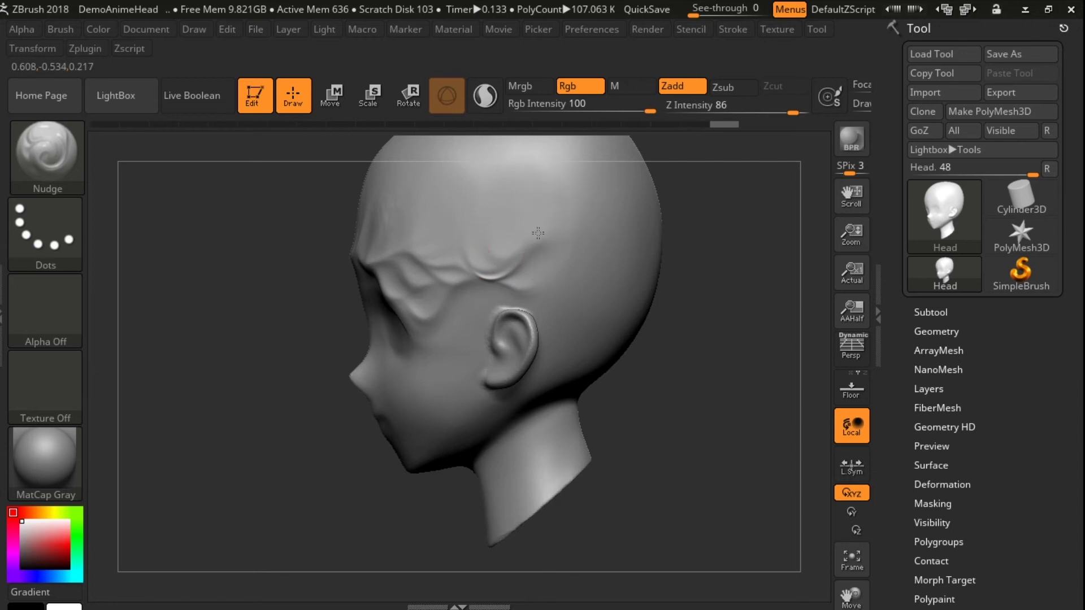
Push a bulge on the side of the skull into a fold, then rotate to inspect.
drag(610, 225, 559, 282)
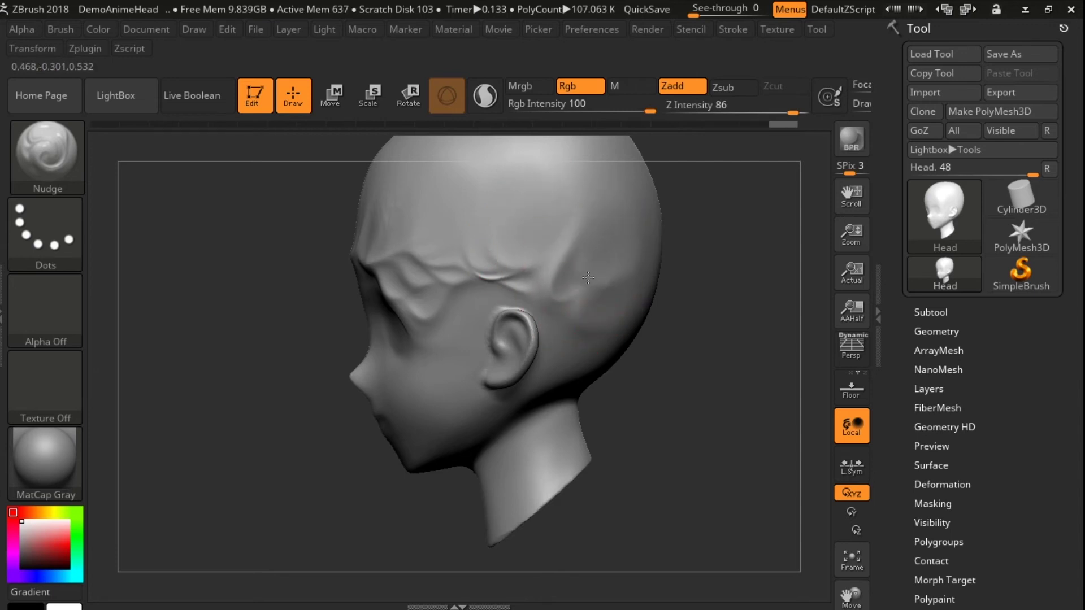
drag(610, 209, 568, 288)
drag(572, 193, 565, 265)
drag(625, 189, 591, 247)
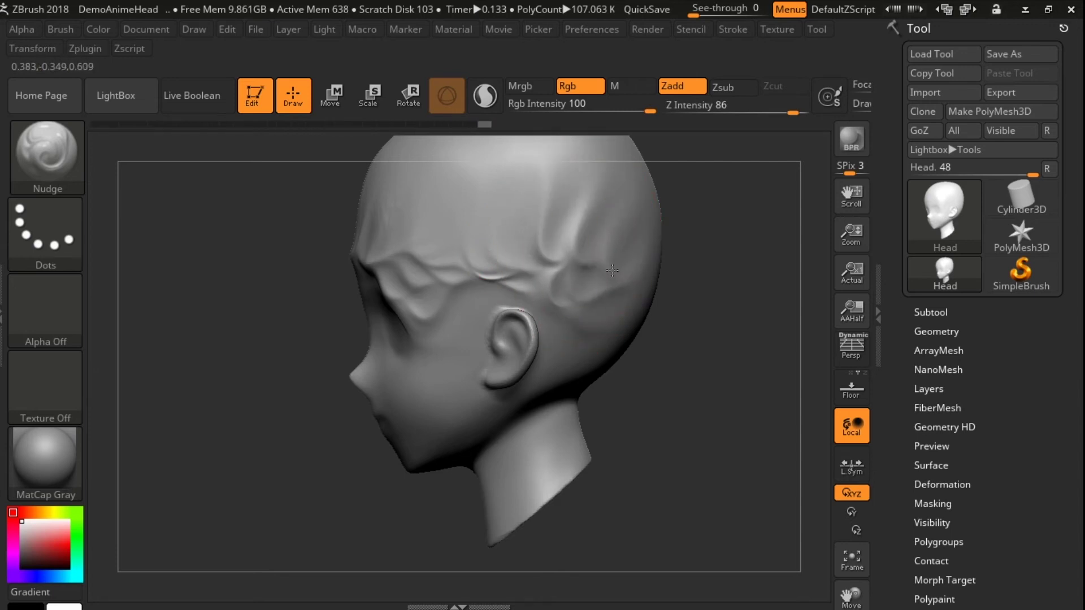
drag(690, 311, 649, 347)
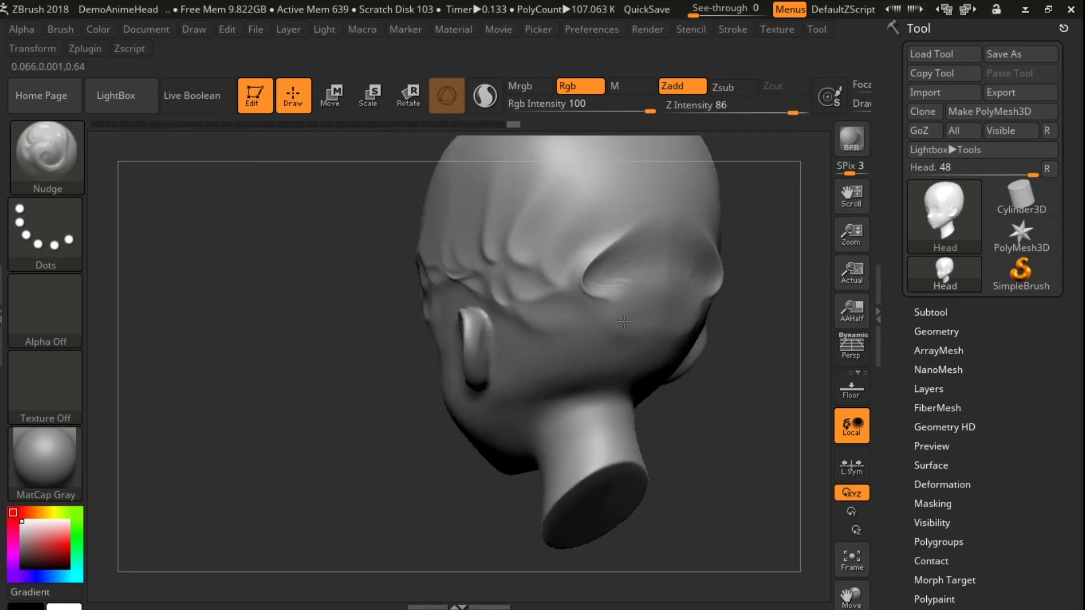
drag(719, 423, 759, 424)
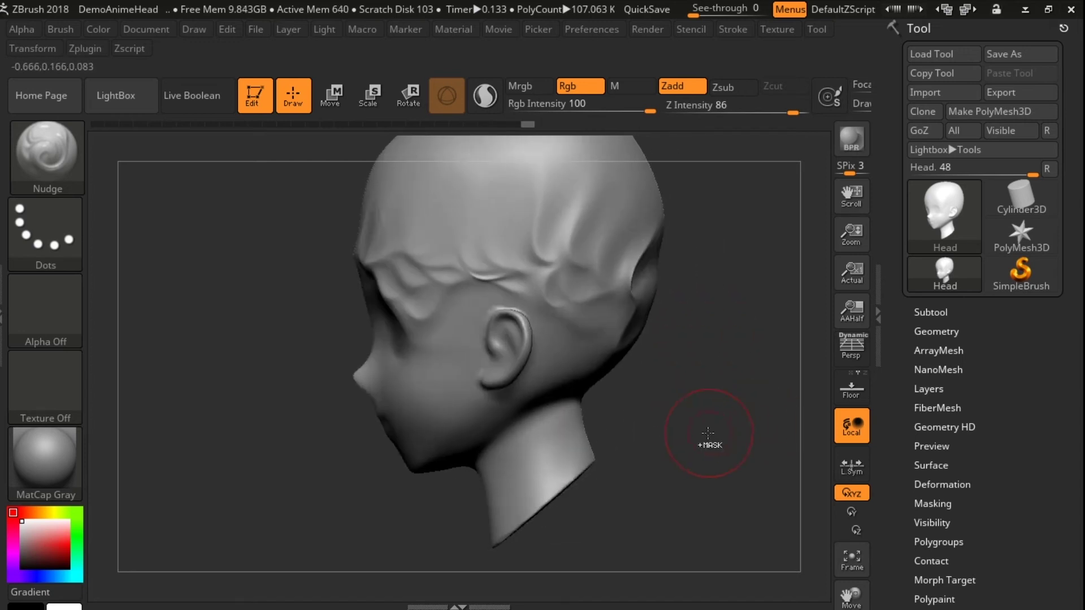
drag(670, 450, 680, 438)
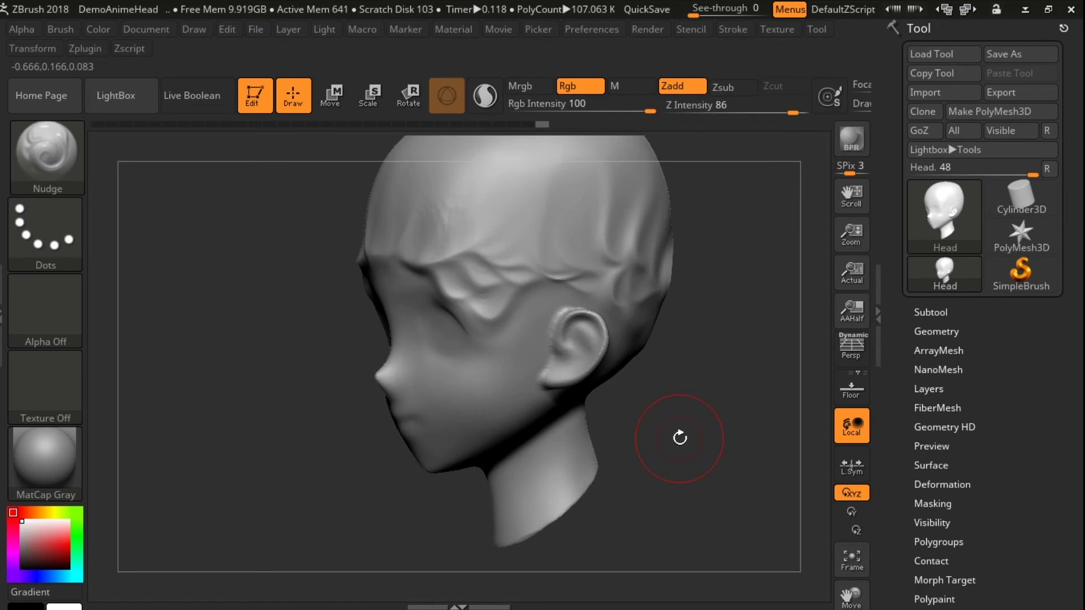
drag(496, 249, 497, 246)
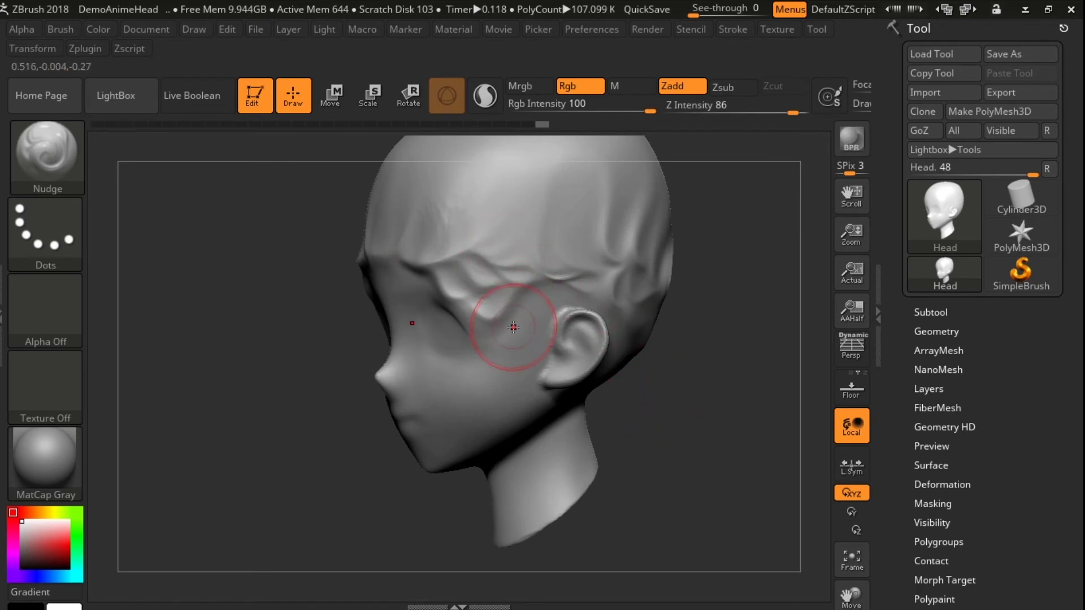
Smooth out the forehead-centre crease and small patches near the cheek from the front view.
drag(754, 418, 803, 416)
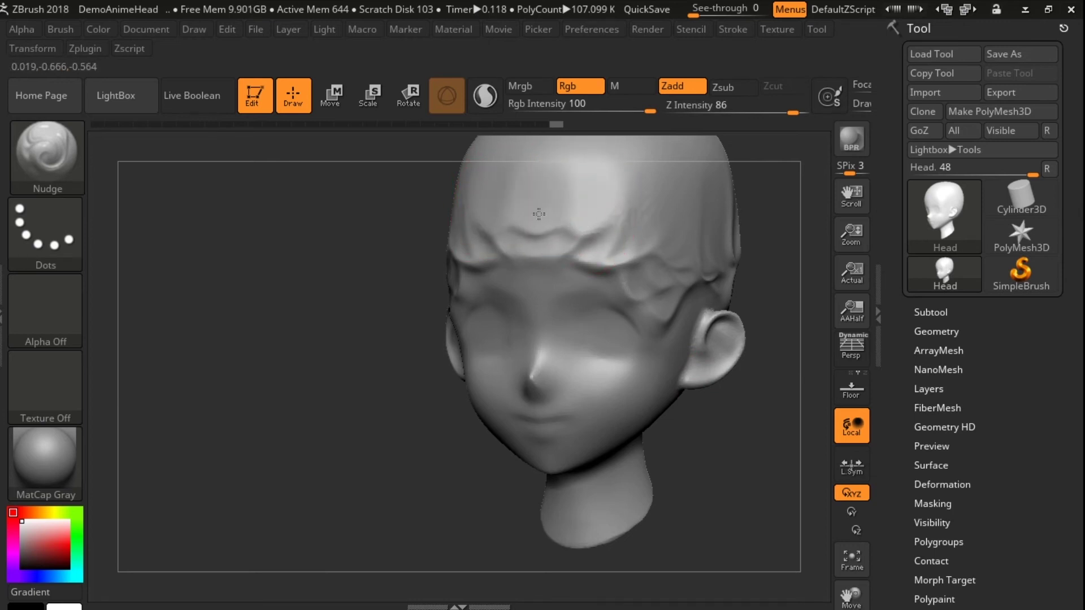
mouse_move(622, 215)
shift+mouse_down()
mouse_move(594, 182)
mouse_move(626, 223)
shift+mouse_up()
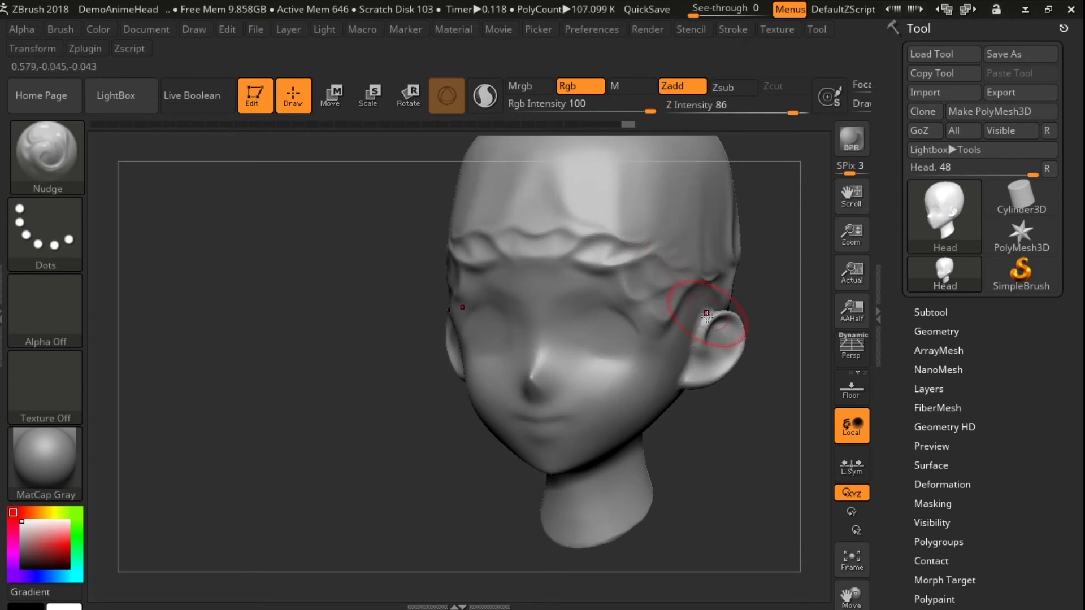
mouse_move(732, 436)
mouse_down()
mouse_move(693, 431)
mouse_move(710, 430)
mouse_move(715, 413)
mouse_move(565, 388)
mouse_move(564, 443)
mouse_move(654, 460)
mouse_move(556, 394)
mouse_move(595, 379)
mouse_move(582, 407)
mouse_move(558, 344)
mouse_up()
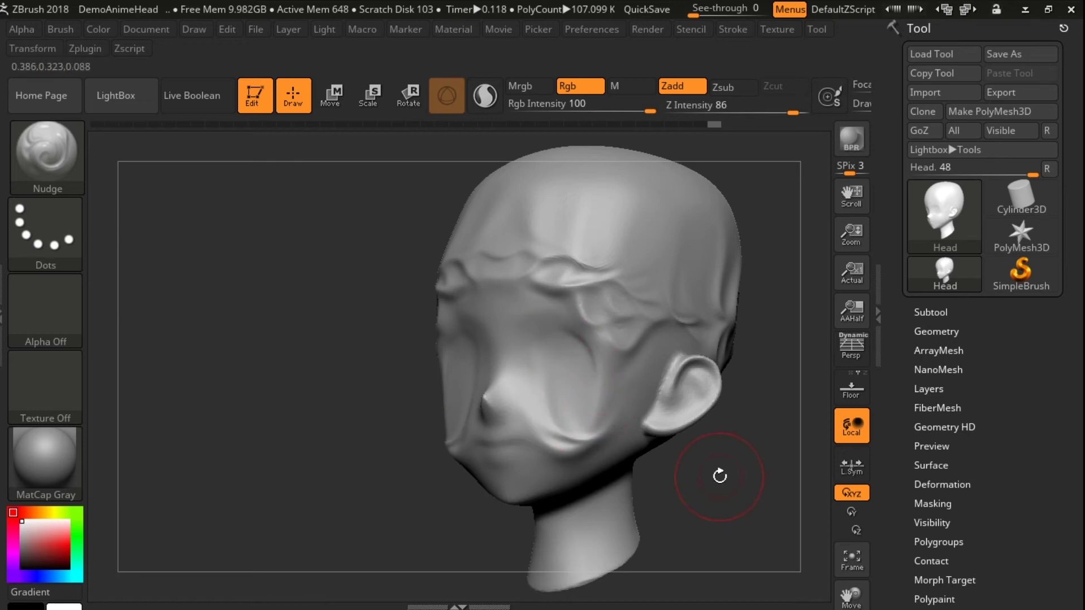
drag(720, 476, 757, 460)
shift+drag(514, 361, 582, 350)
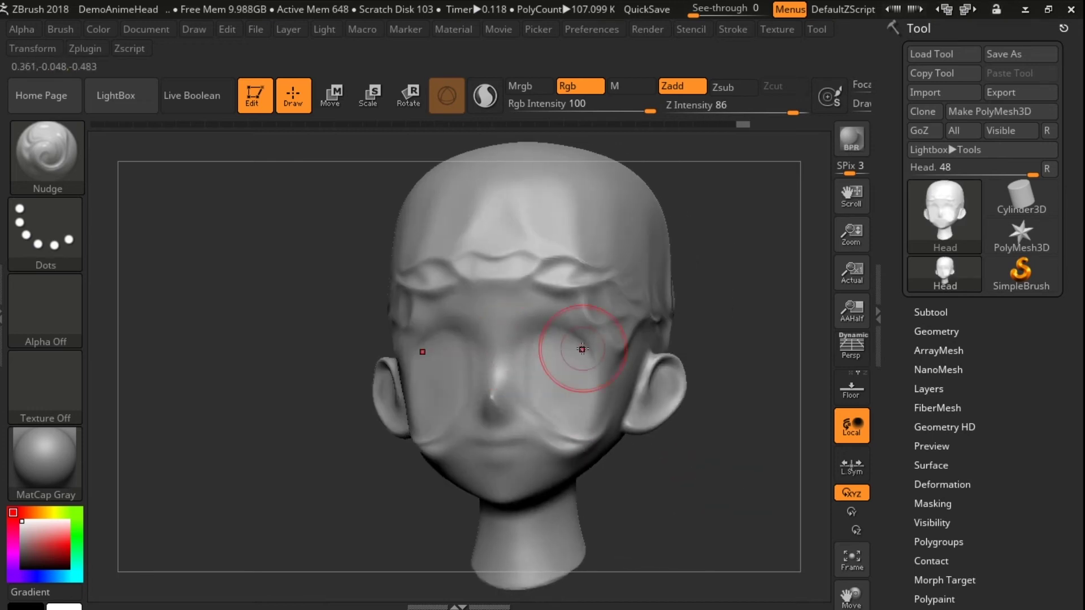
Nudge the forehead ridge into a wavy fringe-like brow with rippled folds over the skull.
mouse_move(524, 204)
mouse_down()
mouse_move(522, 247)
mouse_move(572, 267)
mouse_move(511, 281)
mouse_move(478, 311)
mouse_move(523, 273)
mouse_move(508, 298)
mouse_move(545, 351)
mouse_move(571, 362)
mouse_move(599, 351)
mouse_move(582, 315)
mouse_move(571, 351)
mouse_up()
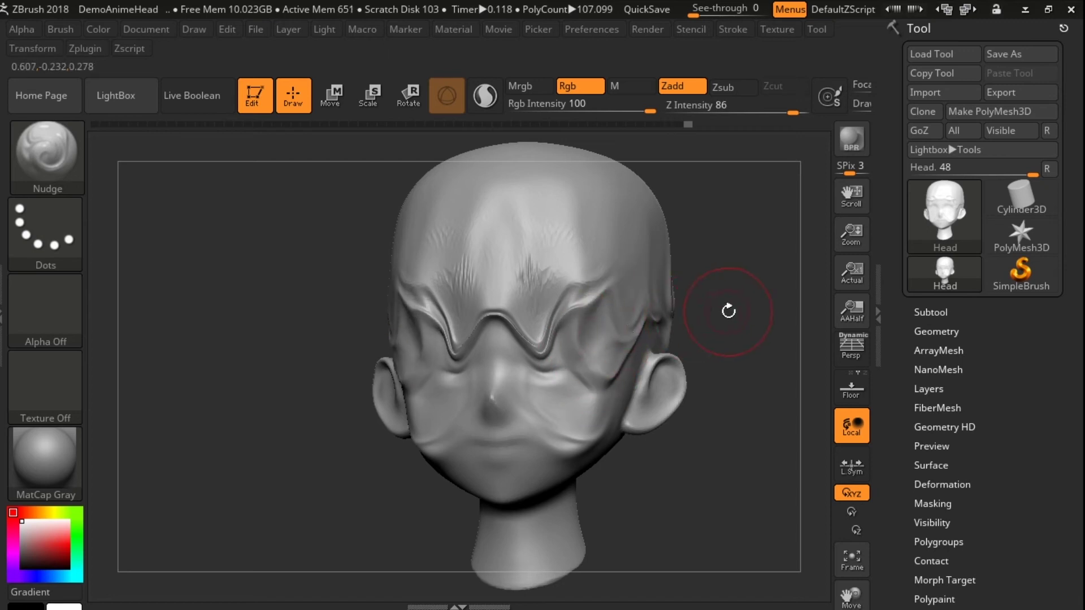
drag(728, 311, 635, 310)
mouse_move(651, 247)
mouse_down()
mouse_move(666, 256)
mouse_move(635, 220)
mouse_up()
drag(612, 174, 599, 192)
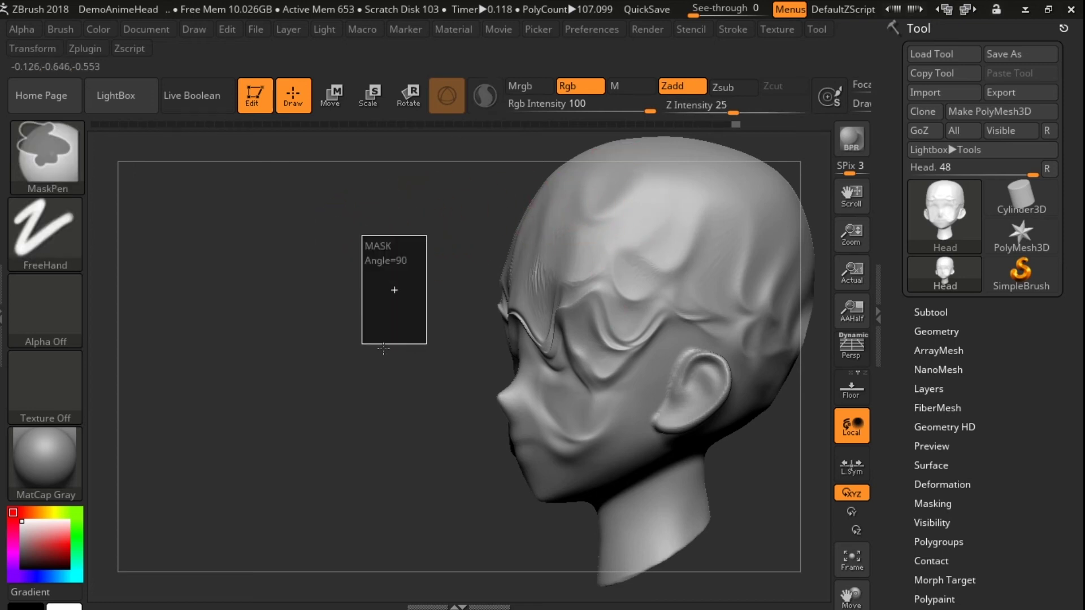
drag(273, 387, 330, 397)
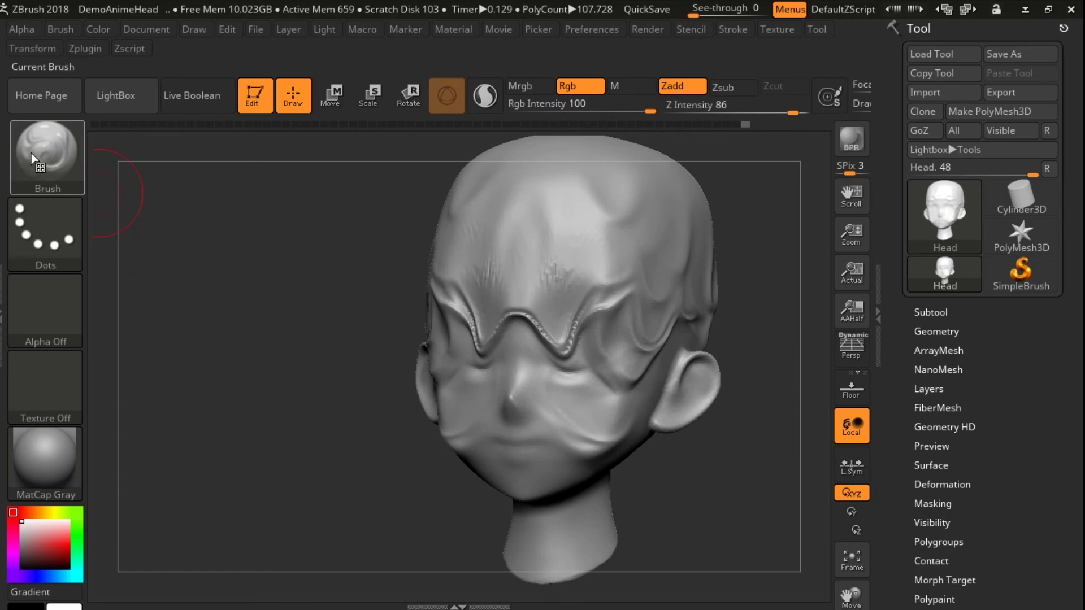
Switch to the ClayBuildup brush (B, C) and shrink its draw size with [.
click(47, 155)
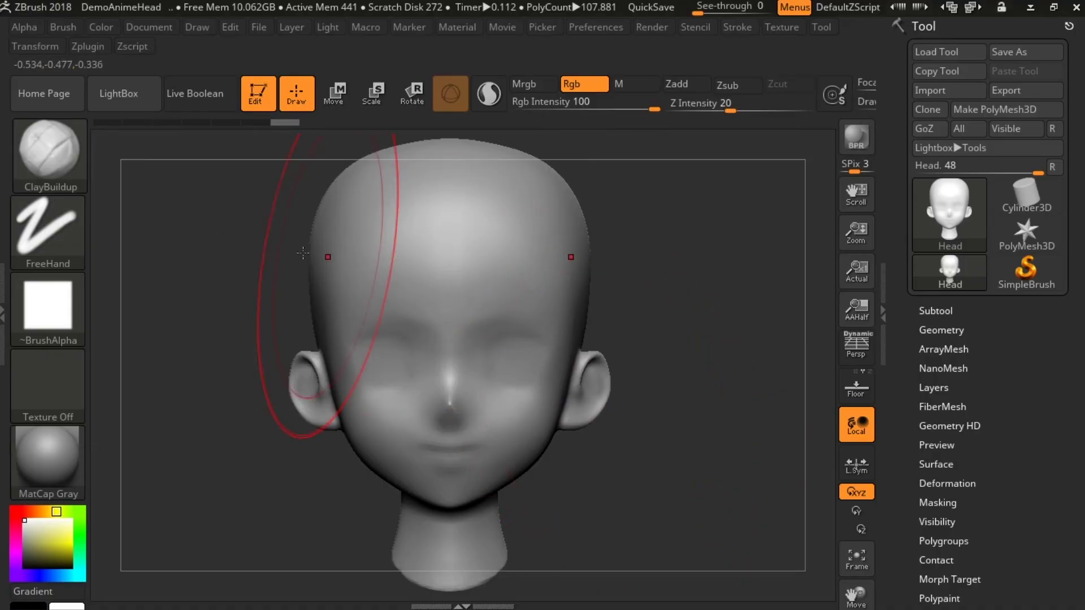
key(b)
key(c)
key(b)
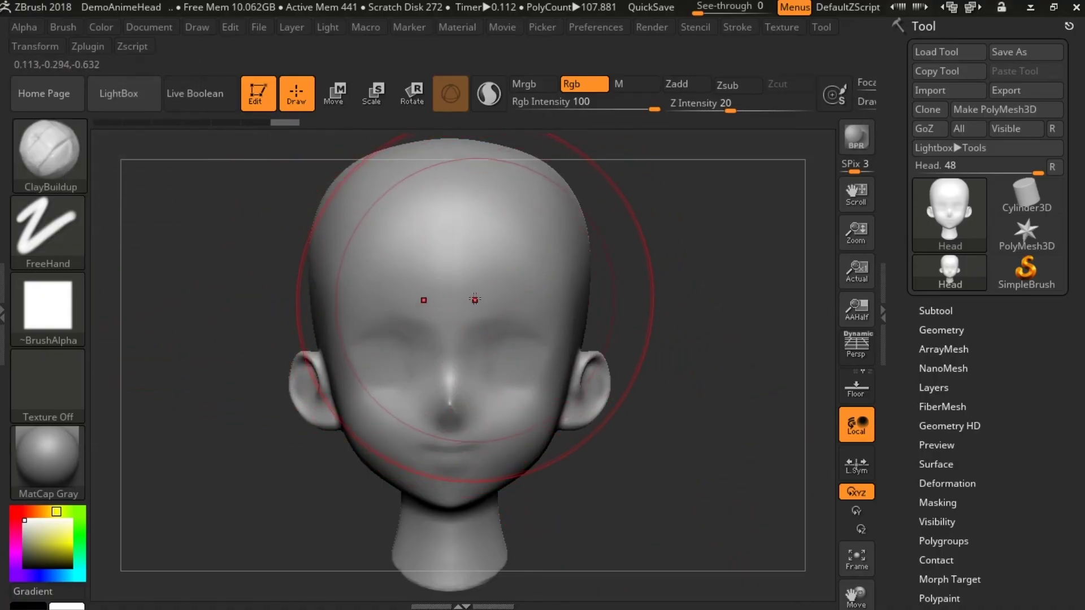
key(bracketleft)
key(bracketleft)
key(bracketleft)
key(bracketleft)
key(bracketleft)
key(bracketleft)
key(bracketleft)
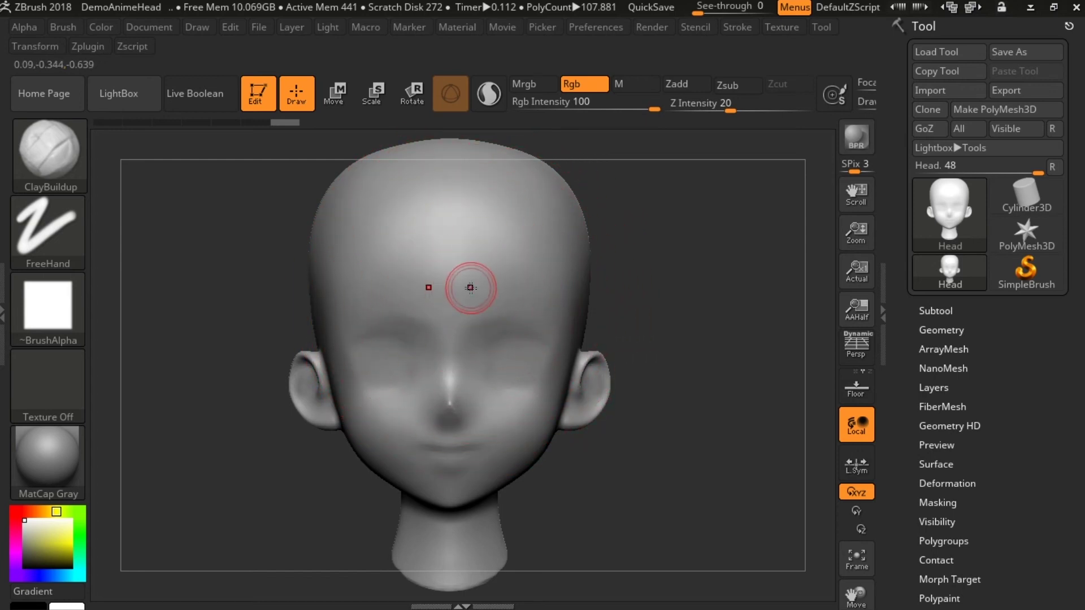
click(50, 152)
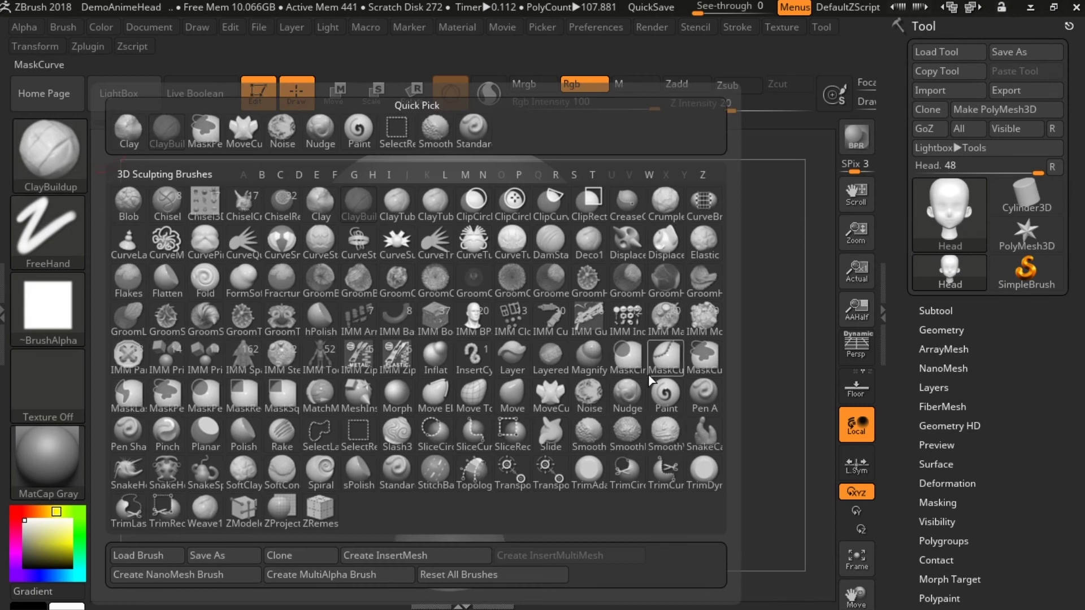
Polypaint the forehead and temples blue-purple with the Paint brush.
click(666, 394)
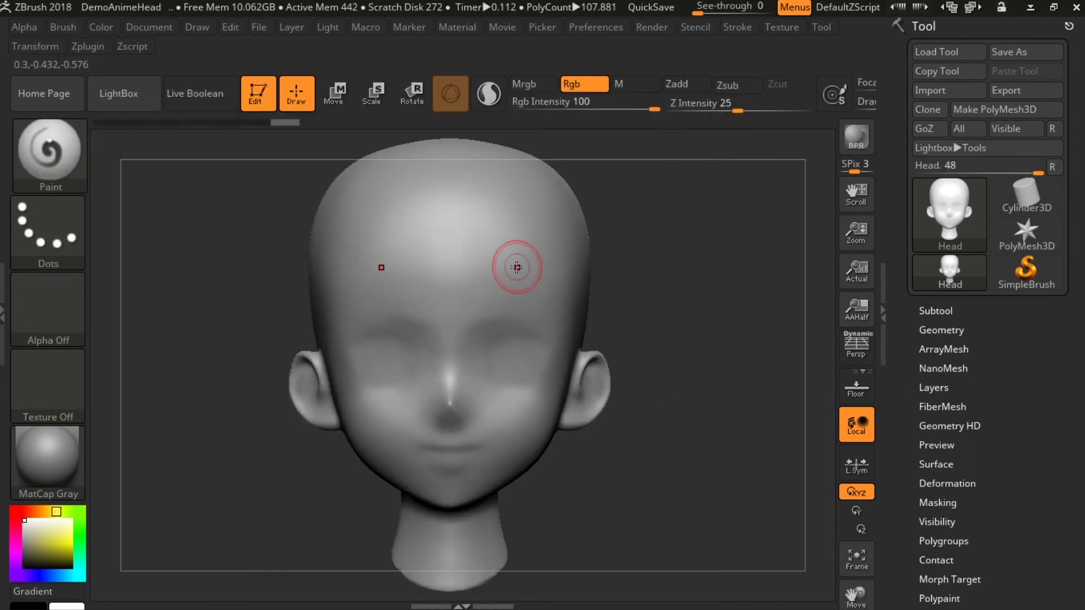
click(23, 549)
click(32, 575)
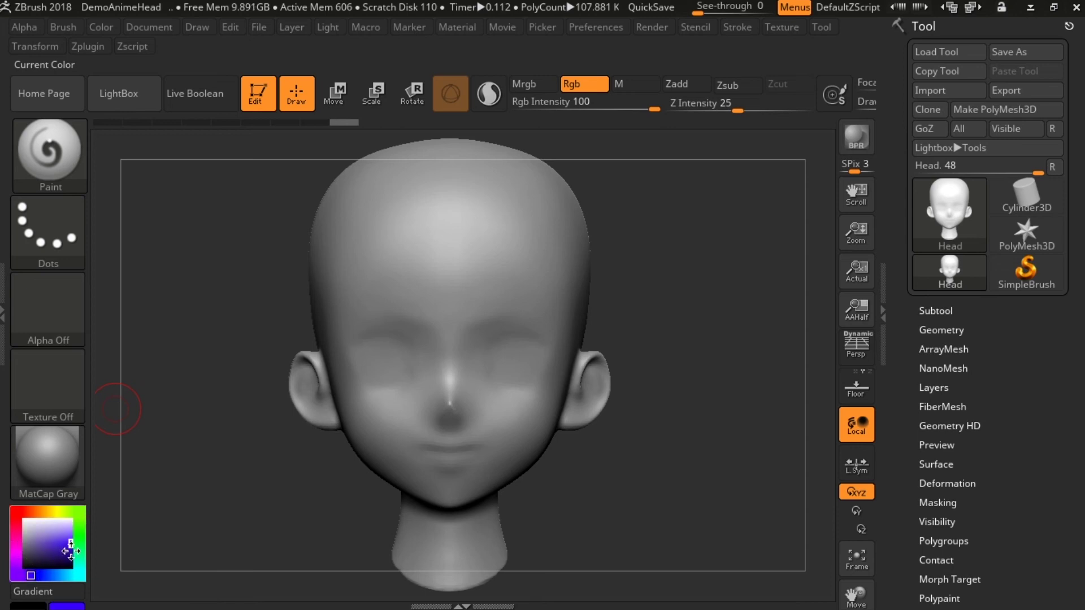
mouse_move(497, 266)
mouse_down()
mouse_move(499, 322)
mouse_move(514, 322)
mouse_move(438, 347)
mouse_move(452, 440)
mouse_move(458, 382)
mouse_move(514, 384)
mouse_move(451, 488)
mouse_move(503, 469)
mouse_move(559, 350)
mouse_move(454, 287)
mouse_up()
mouse_move(495, 234)
mouse_down()
mouse_move(548, 260)
mouse_move(543, 220)
mouse_move(474, 229)
mouse_up()
mouse_move(656, 496)
mouse_down()
mouse_move(508, 497)
mouse_move(599, 390)
mouse_move(622, 260)
mouse_move(542, 198)
mouse_move(611, 249)
mouse_move(616, 305)
mouse_up()
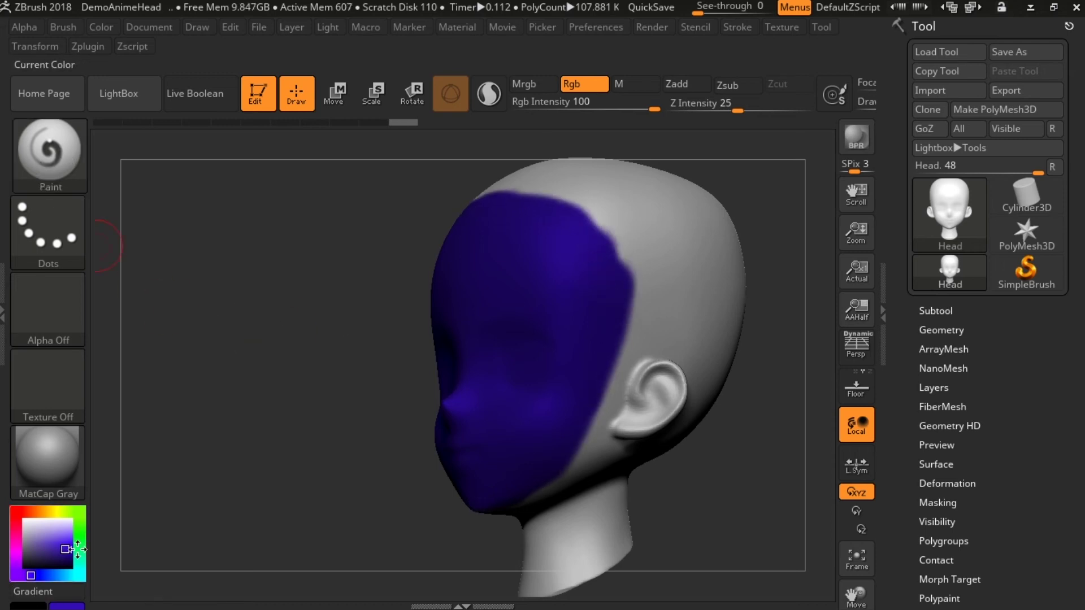
Paint a green band along the blue area's edge and a lighter green stroke across the brow.
drag(82, 571, 79, 535)
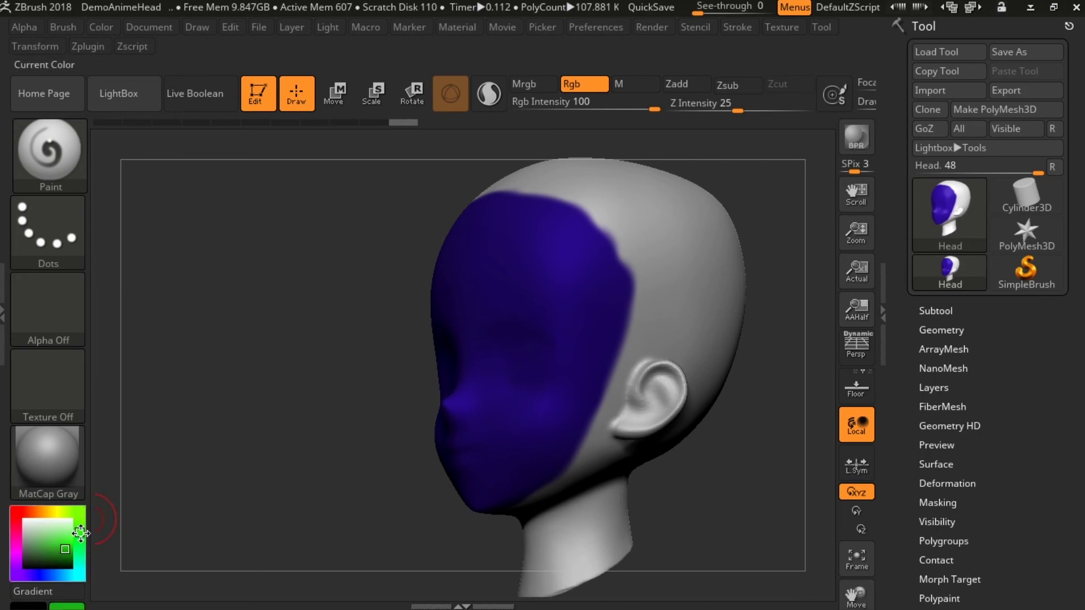
mouse_move(627, 235)
mouse_down()
mouse_move(582, 429)
mouse_move(508, 500)
mouse_up()
mouse_move(447, 512)
mouse_down()
mouse_move(407, 487)
mouse_move(400, 446)
mouse_move(452, 441)
mouse_up()
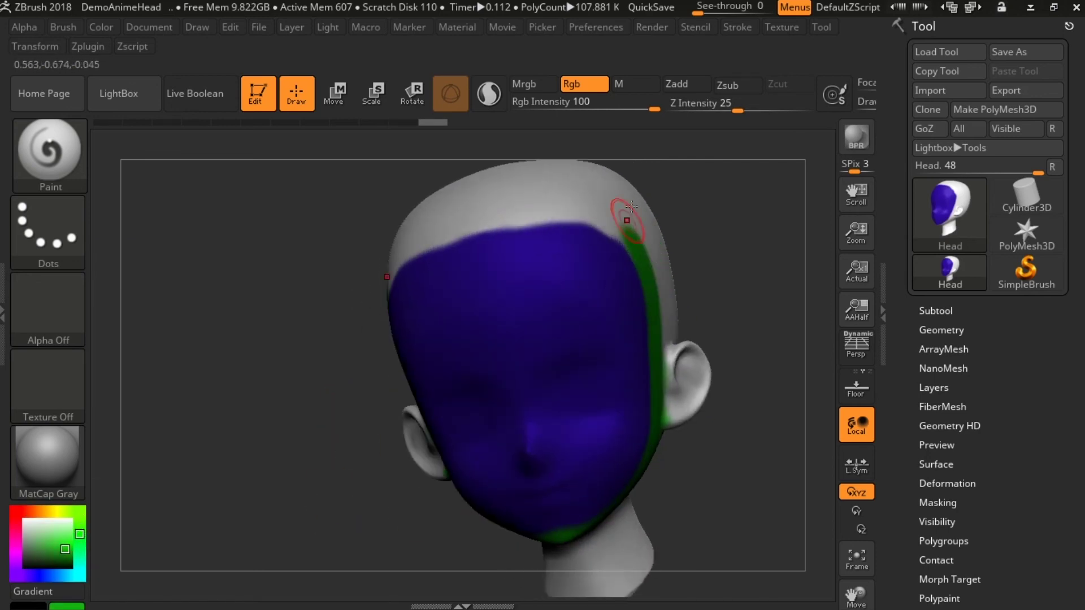
mouse_move(633, 248)
mouse_down()
mouse_move(486, 220)
mouse_move(396, 282)
mouse_up()
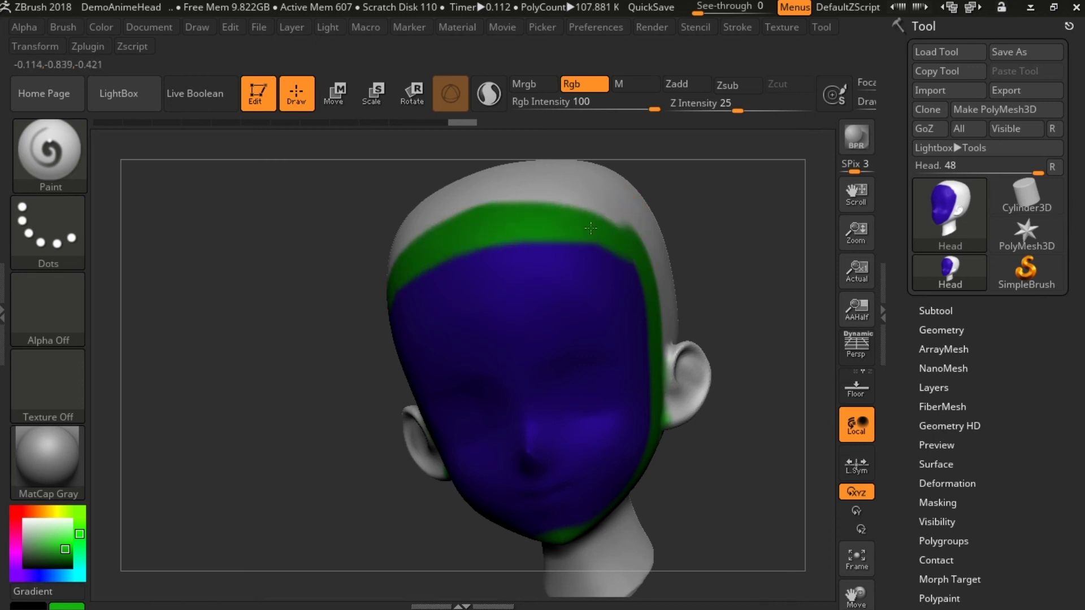
click(41, 534)
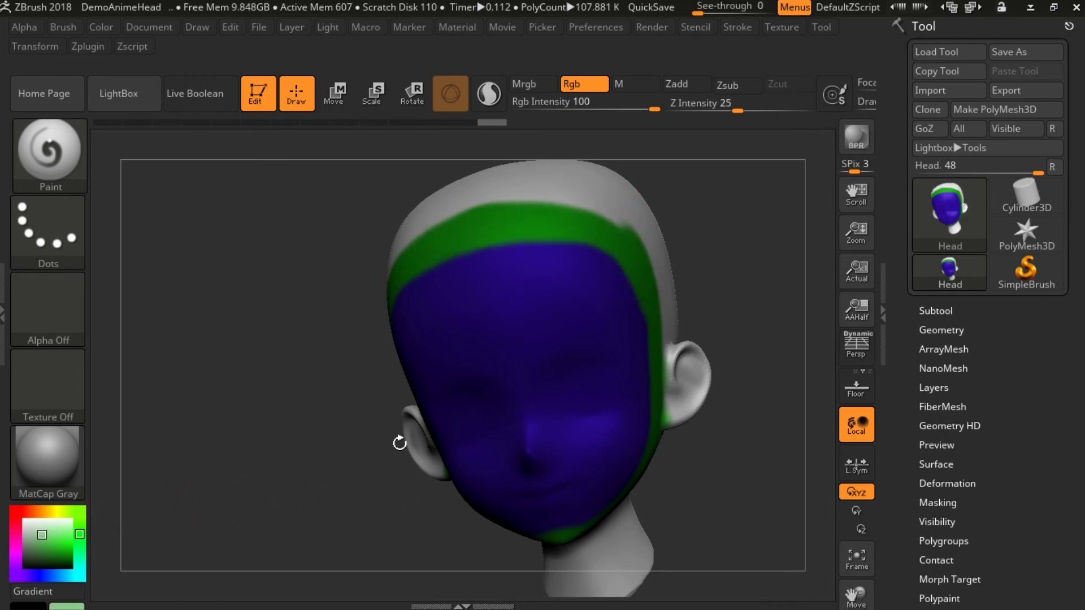
mouse_move(426, 396)
mouse_down()
mouse_move(588, 339)
mouse_move(625, 348)
mouse_up()
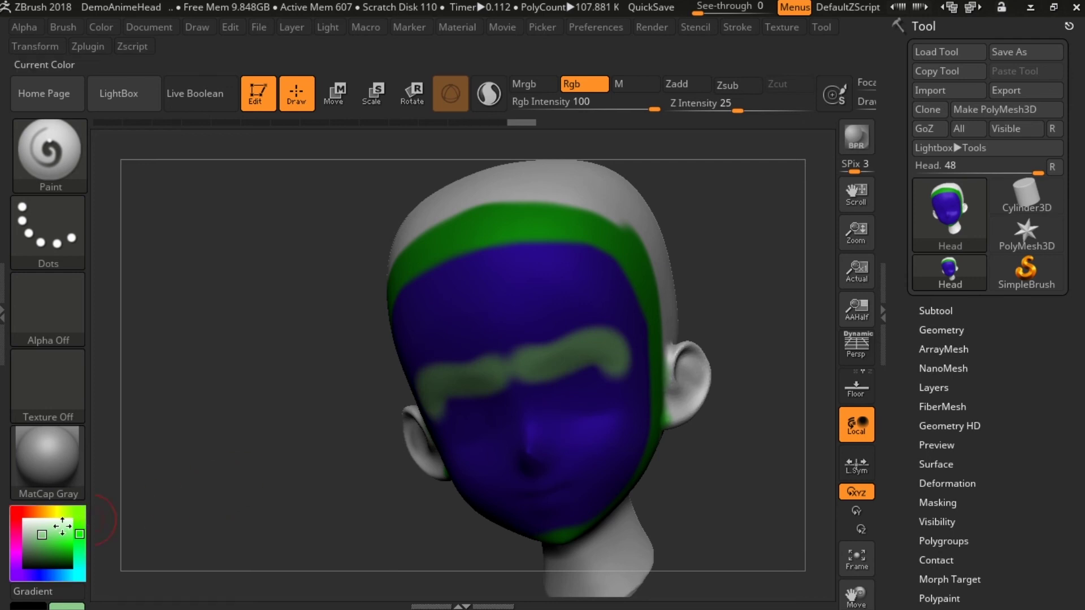
Add pink over cheeks and eyes, beige cheek spots, and teal across the brow and mouth.
click(16, 548)
mouse_move(560, 411)
mouse_down()
mouse_move(608, 392)
mouse_move(551, 396)
mouse_move(602, 395)
mouse_up()
mouse_move(528, 388)
mouse_down()
mouse_move(542, 339)
mouse_move(610, 322)
mouse_move(627, 368)
mouse_move(605, 457)
mouse_up()
click(43, 511)
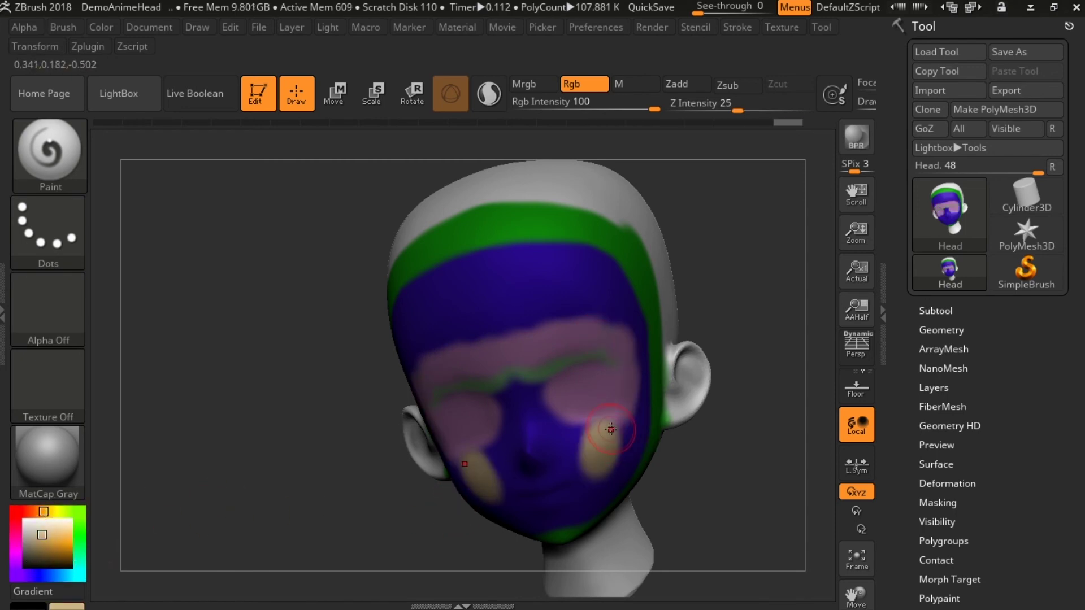
click(76, 558)
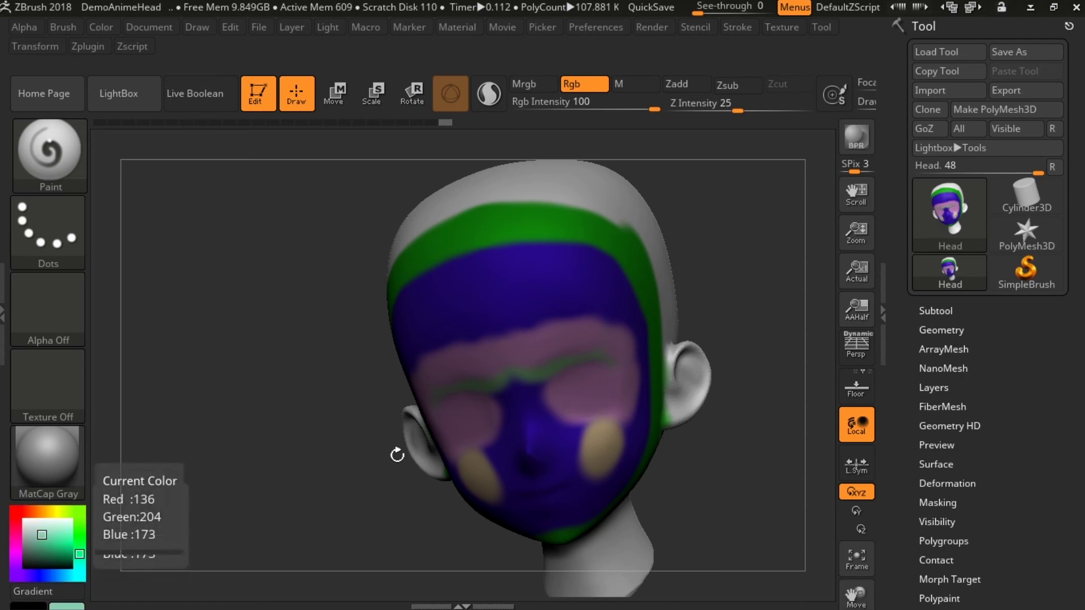
drag(575, 361, 603, 347)
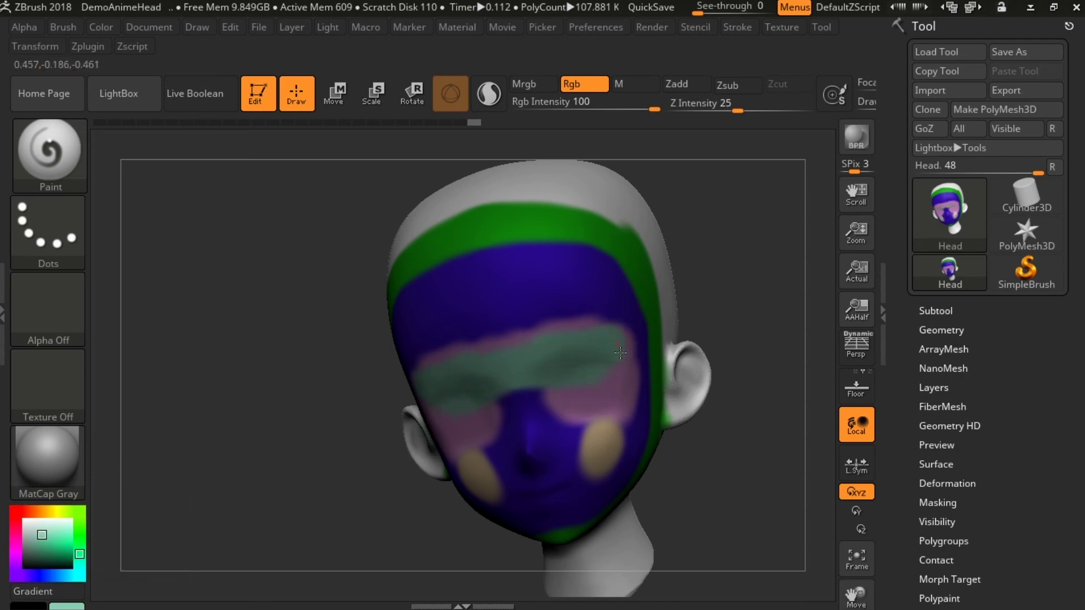
drag(520, 489, 619, 472)
drag(746, 453, 511, 394)
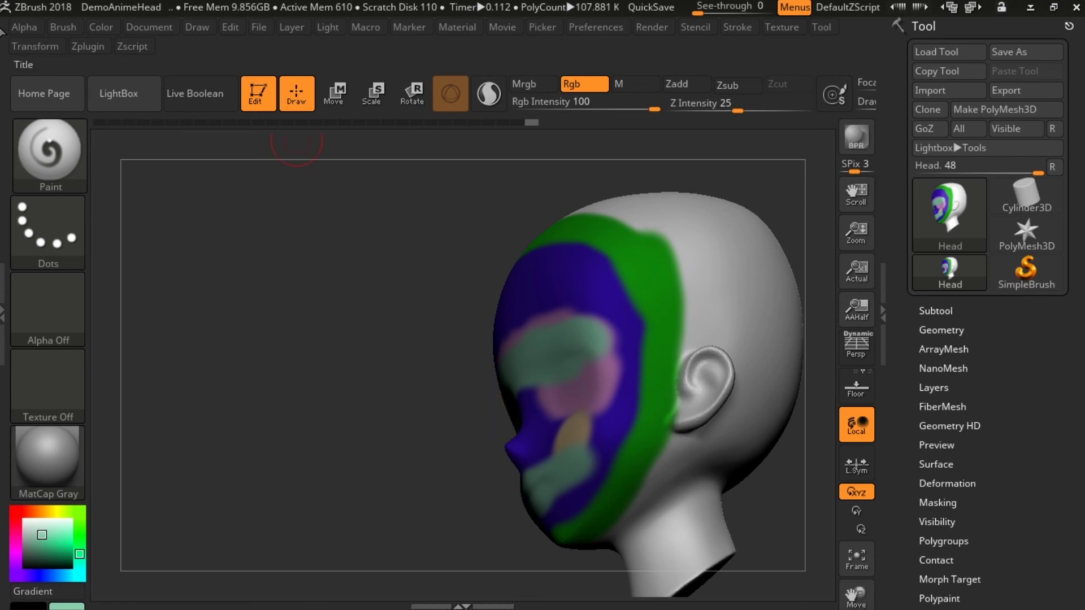
With the Pen A brush, dab a teal dot and a red dot on the cranium.
click(53, 164)
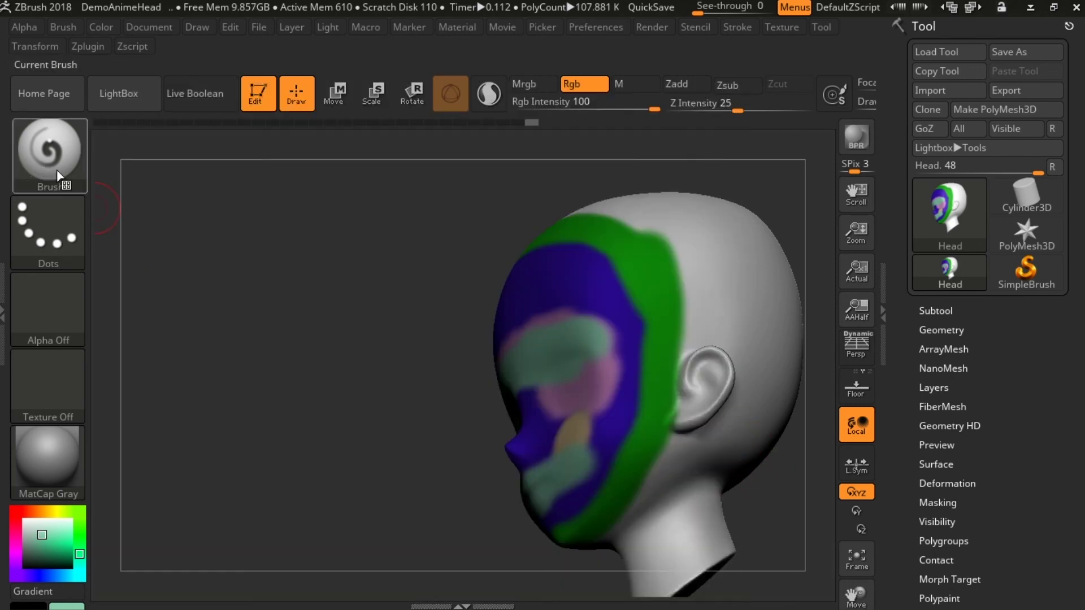
click(58, 175)
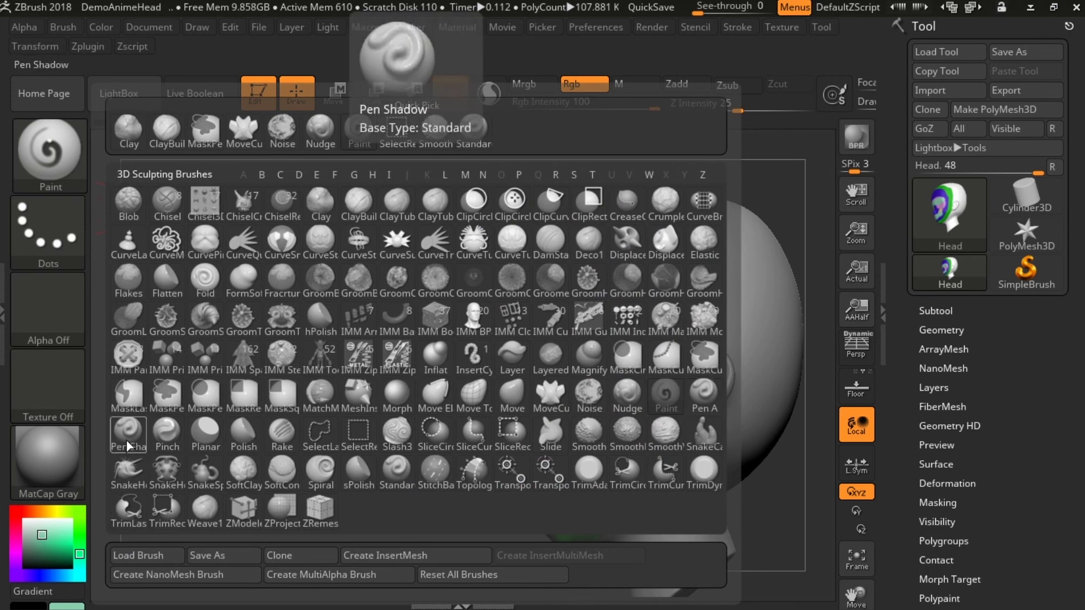
click(705, 394)
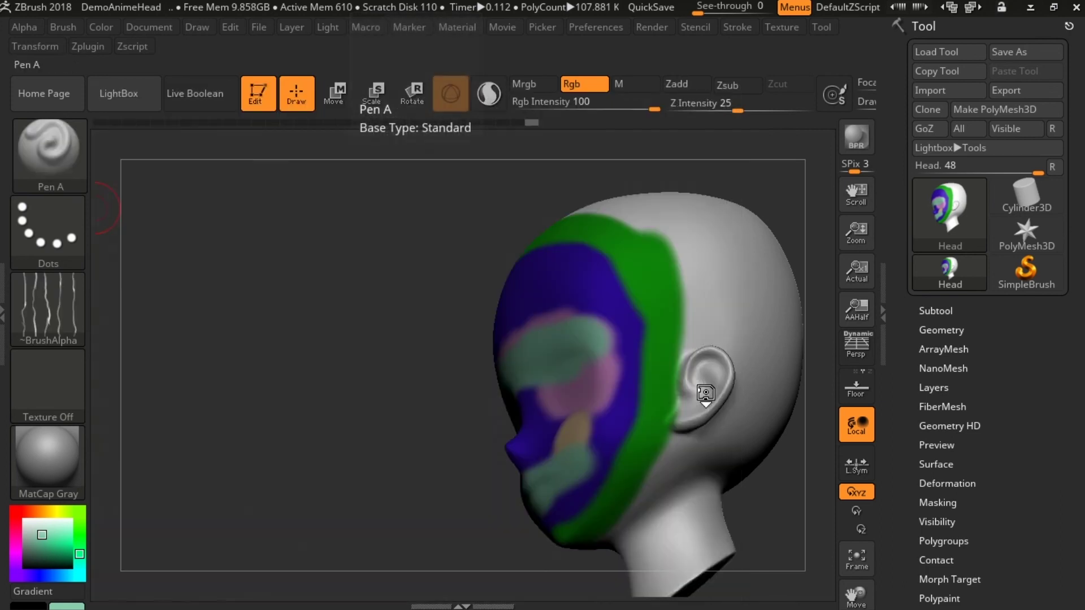
click(739, 298)
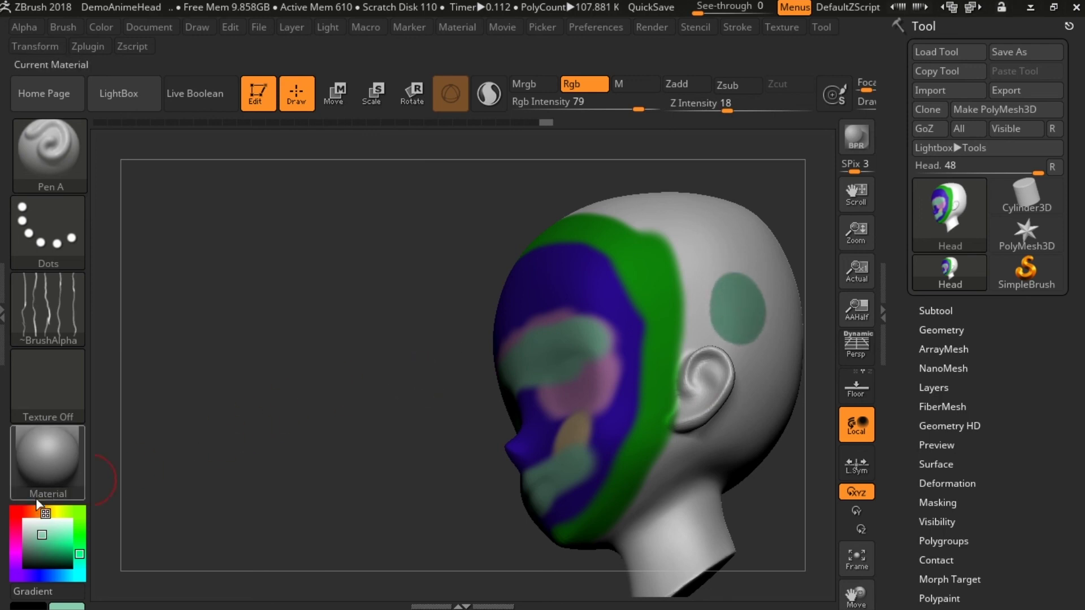
click(13, 511)
drag(354, 390, 736, 318)
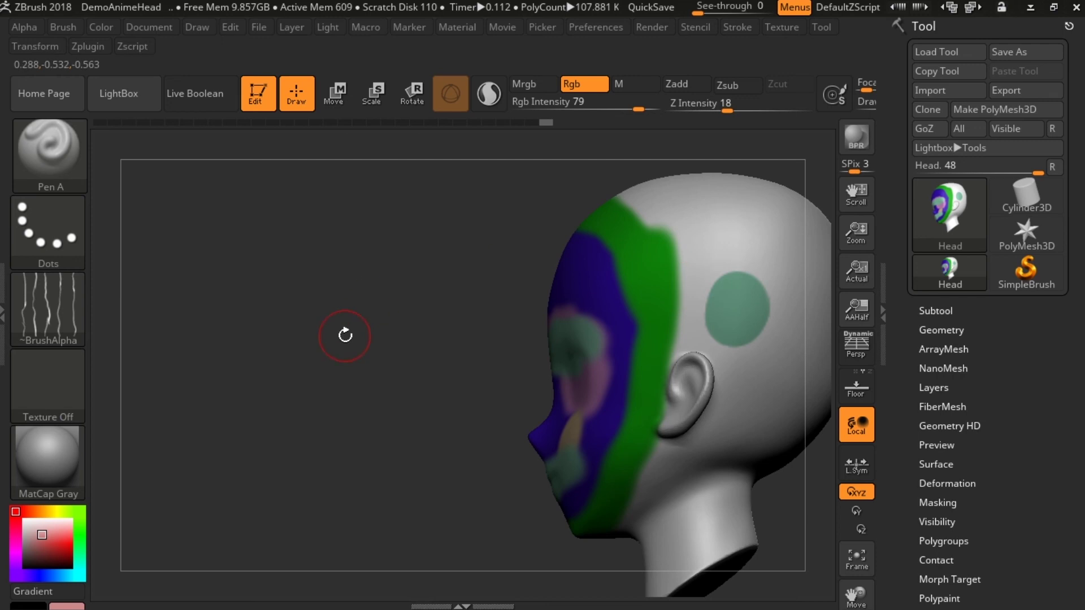
drag(359, 332, 639, 285)
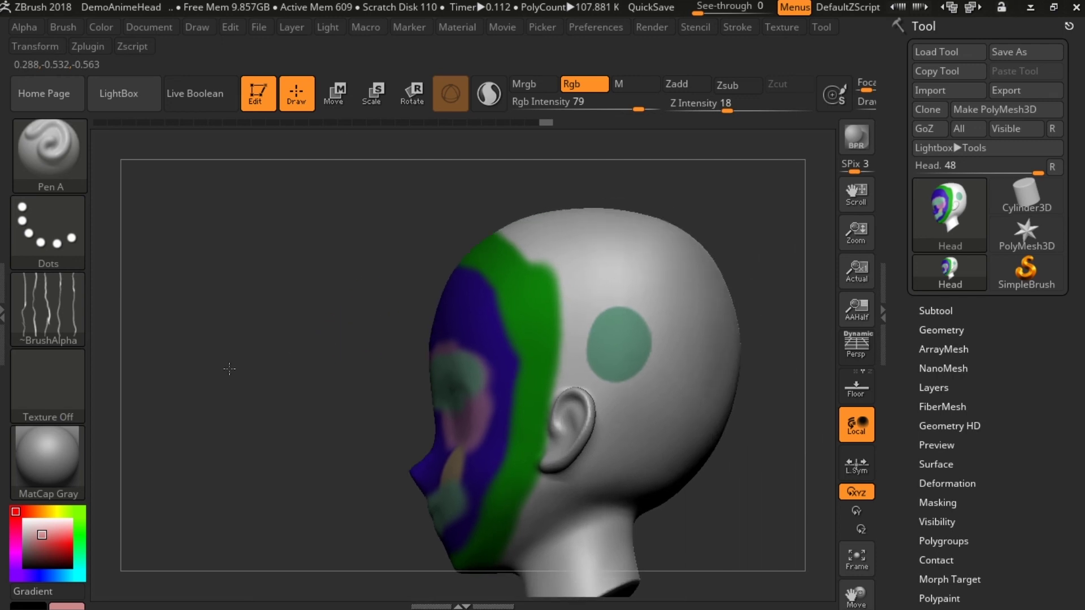
click(634, 295)
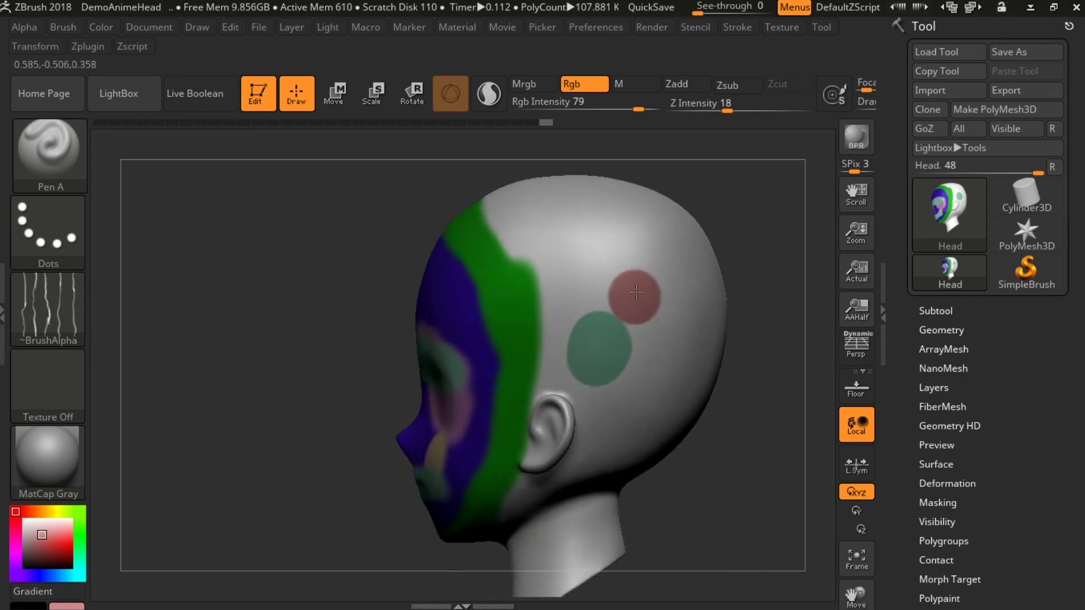
At Z Intensity 100, add a second red blob and two joined black dots on the scalp.
text(u)
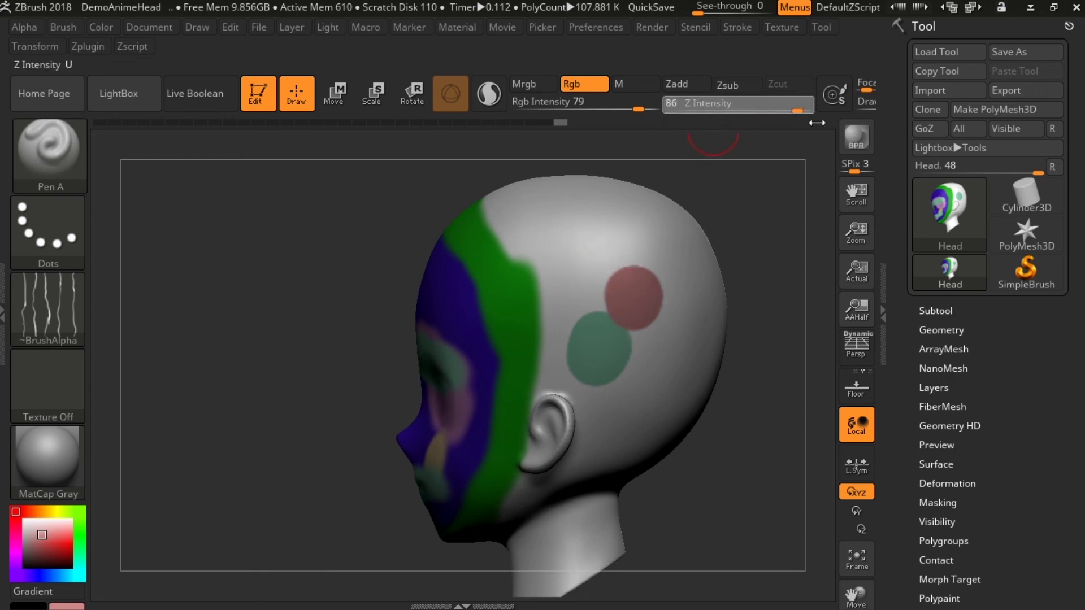
text(100)
drag(664, 238, 618, 248)
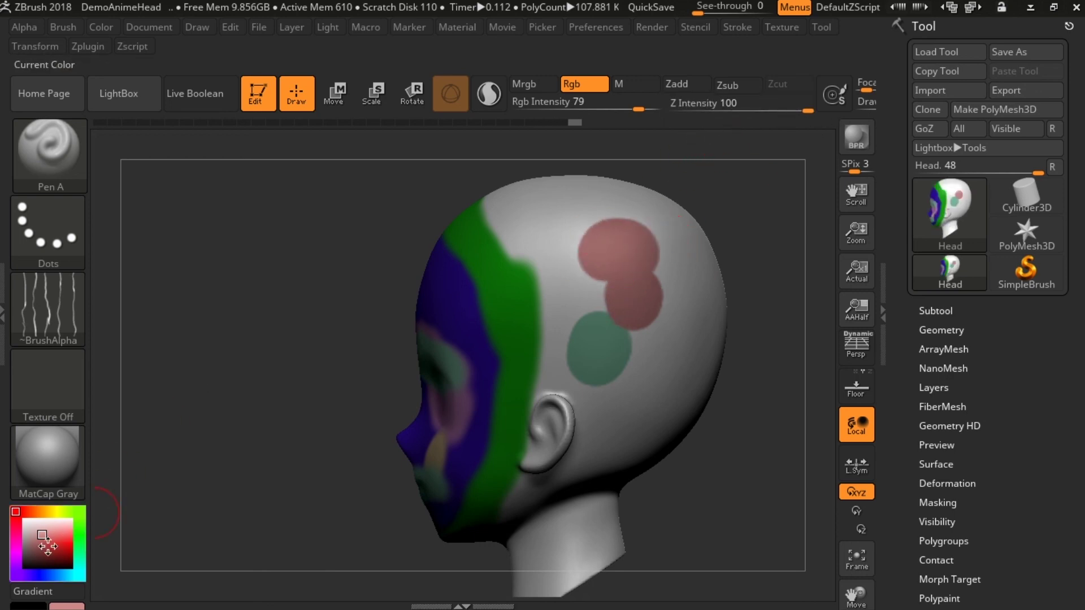
drag(50, 576, 70, 566)
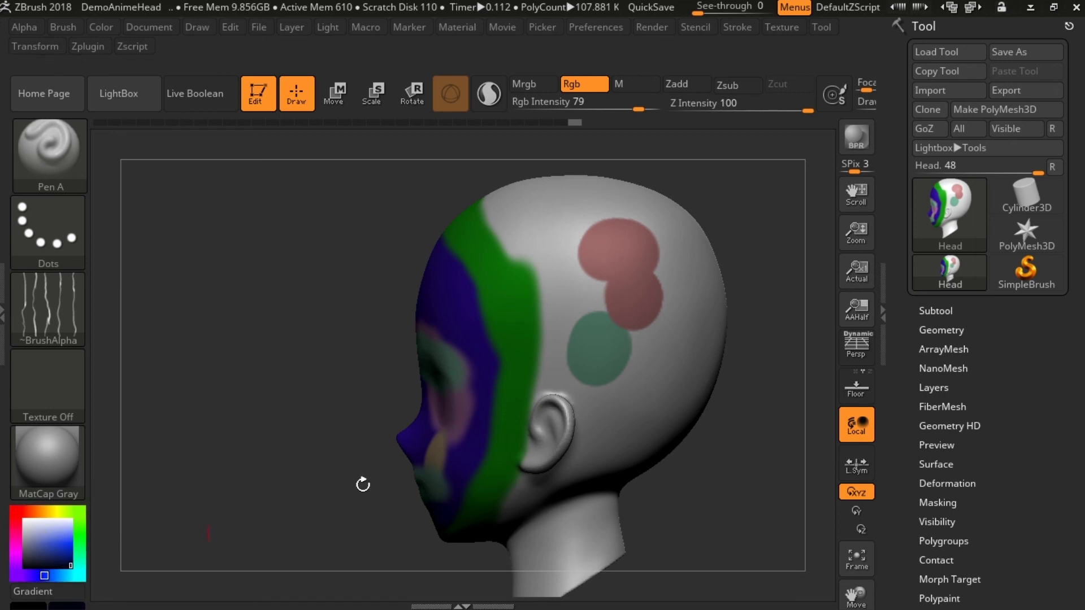
click(632, 305)
drag(632, 305, 653, 377)
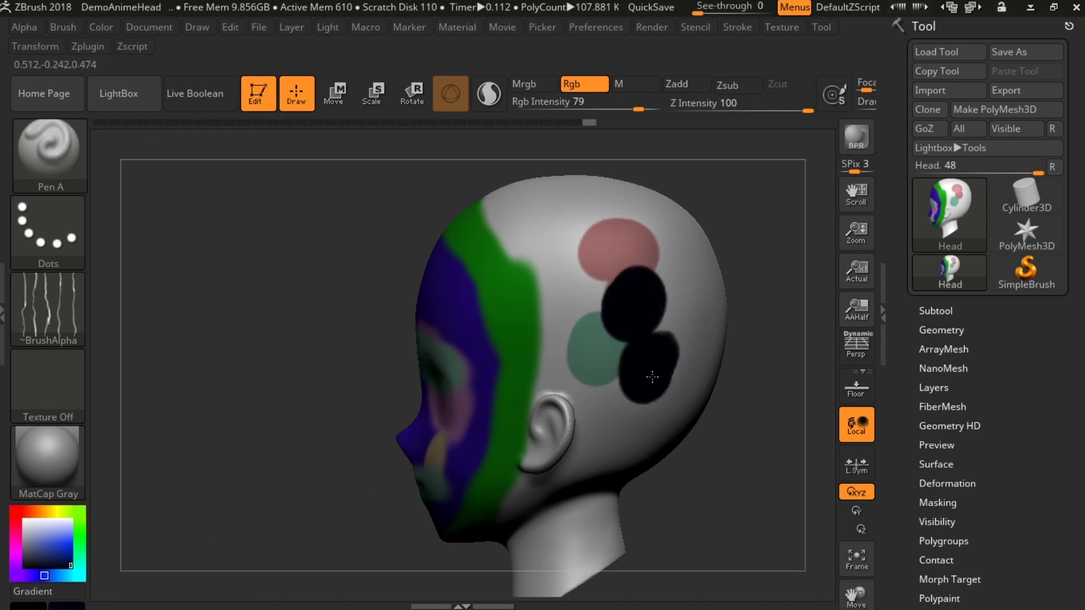
click(51, 158)
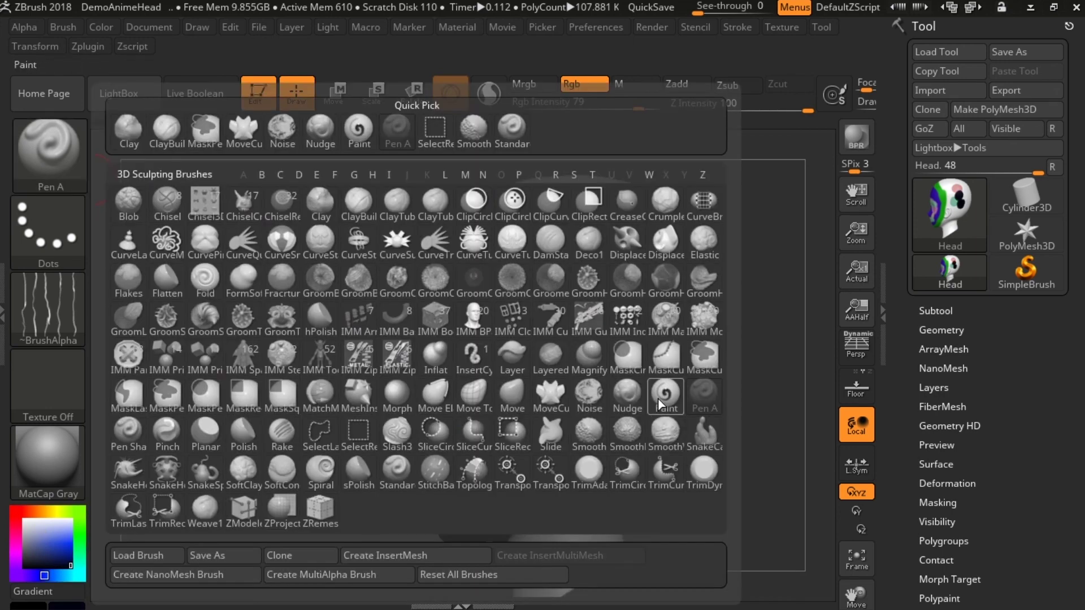
Dab another black dot on the back of the head with the Paint brush, then select Pen Shadow.
click(665, 398)
mouse_move(726, 459)
mouse_down()
mouse_move(702, 411)
mouse_move(717, 396)
mouse_up()
click(716, 414)
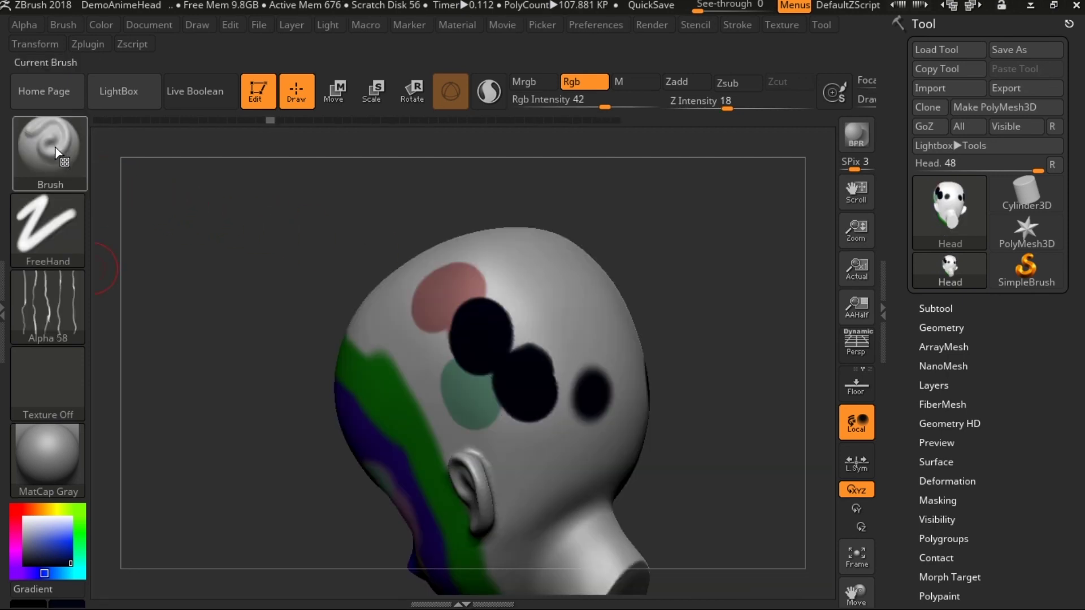
click(57, 153)
click(774, 355)
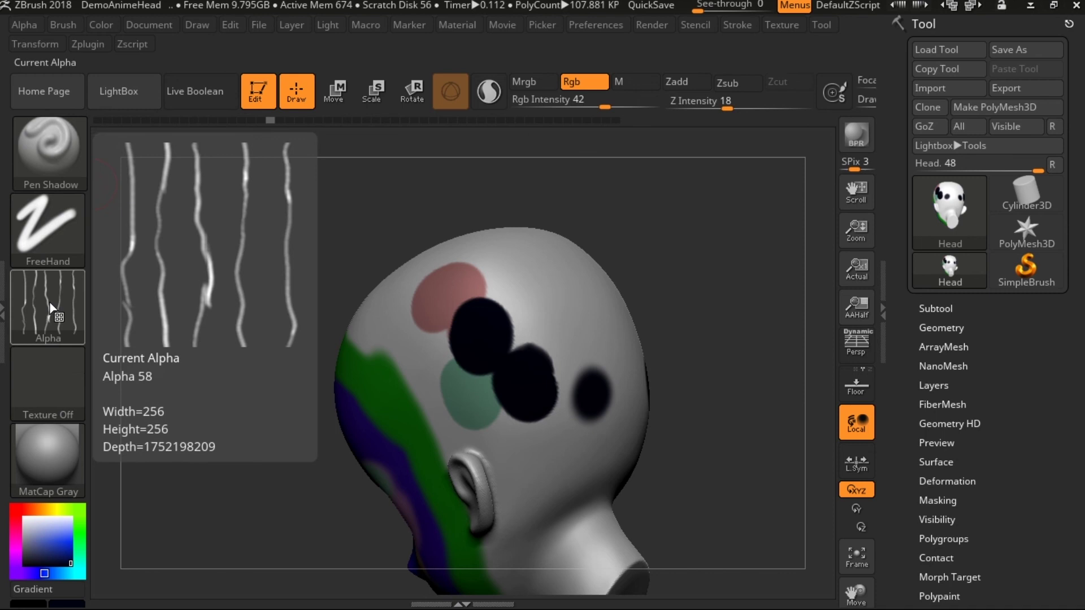
With Pen Shadow, paint dark curved hair strands on the head's side above the ear.
drag(683, 346, 690, 342)
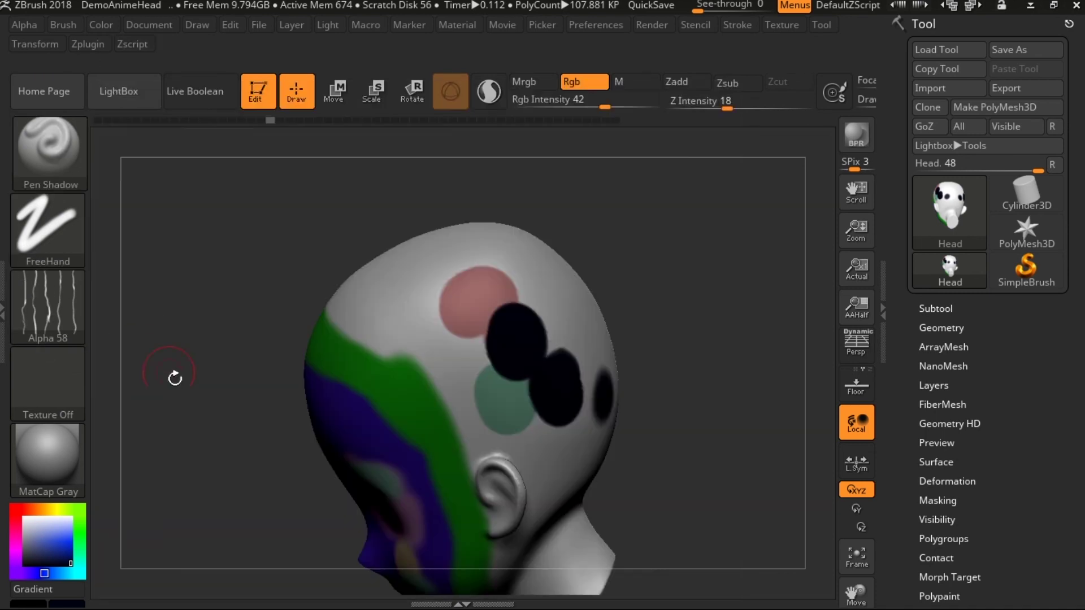
click(67, 161)
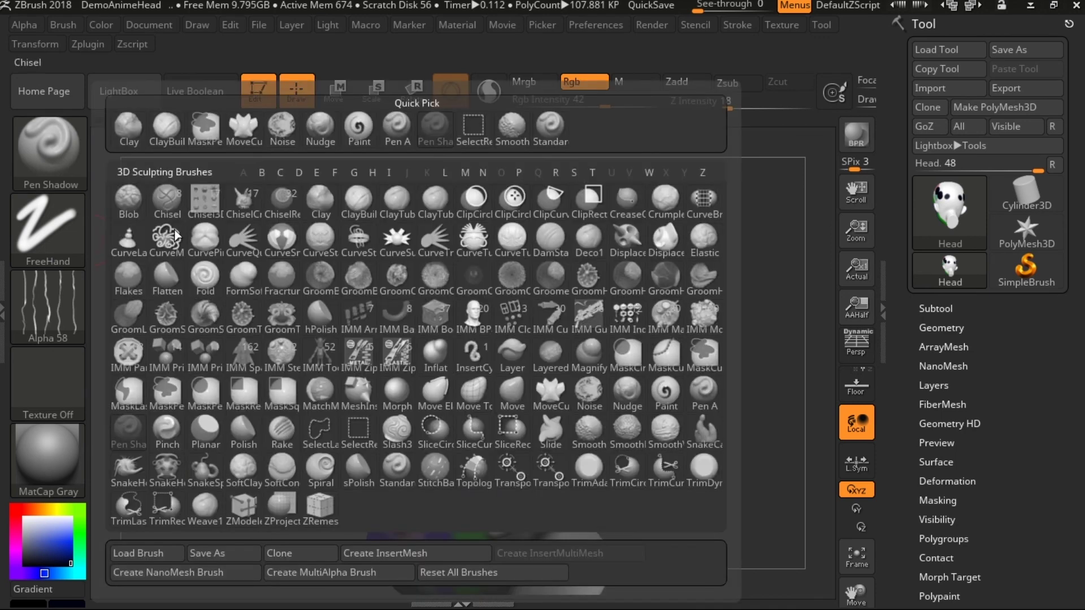
click(129, 435)
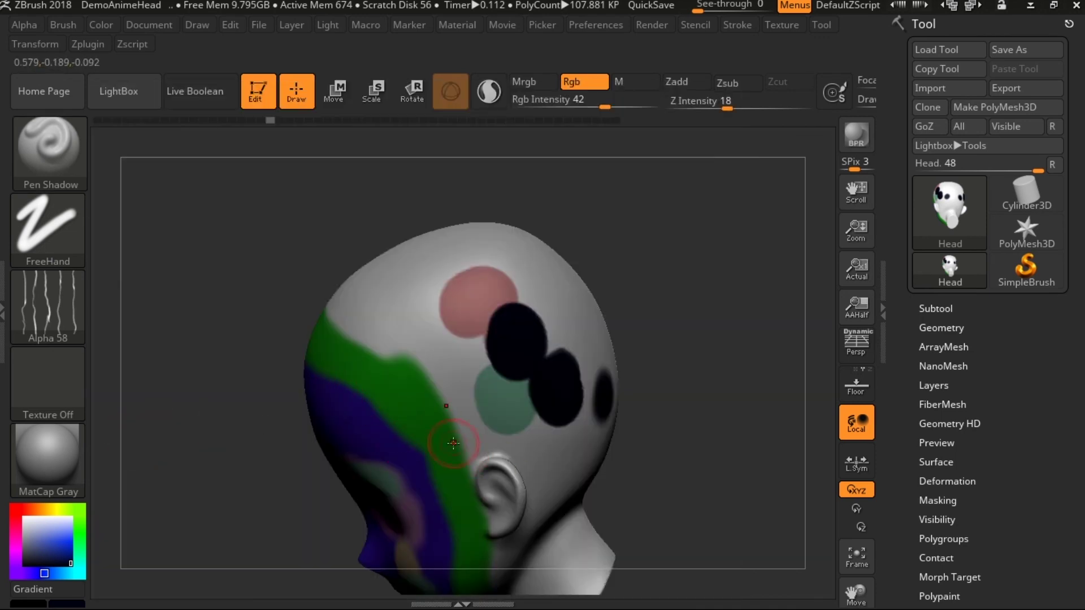
drag(453, 443, 509, 452)
click(547, 535)
drag(418, 392, 557, 440)
drag(415, 366, 529, 395)
mouse_move(446, 419)
mouse_down()
mouse_move(524, 447)
mouse_move(512, 470)
mouse_move(435, 450)
mouse_up()
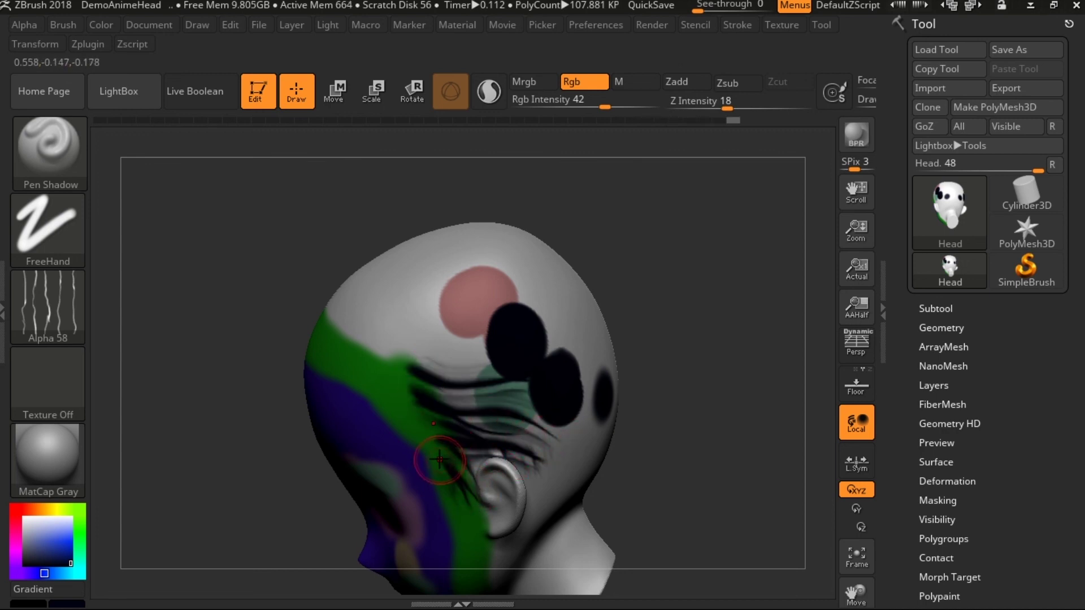
Add hair strands in front of and beside the ear toward the green area, undoing the last.
mouse_move(474, 492)
mouse_down()
mouse_move(435, 415)
mouse_move(399, 380)
mouse_up()
drag(508, 430, 446, 358)
drag(531, 407, 410, 339)
drag(469, 396, 333, 348)
drag(418, 376, 369, 353)
drag(453, 376, 373, 339)
mouse_move(475, 418)
mouse_down()
mouse_move(395, 361)
mouse_move(384, 373)
mouse_up()
drag(447, 455, 395, 373)
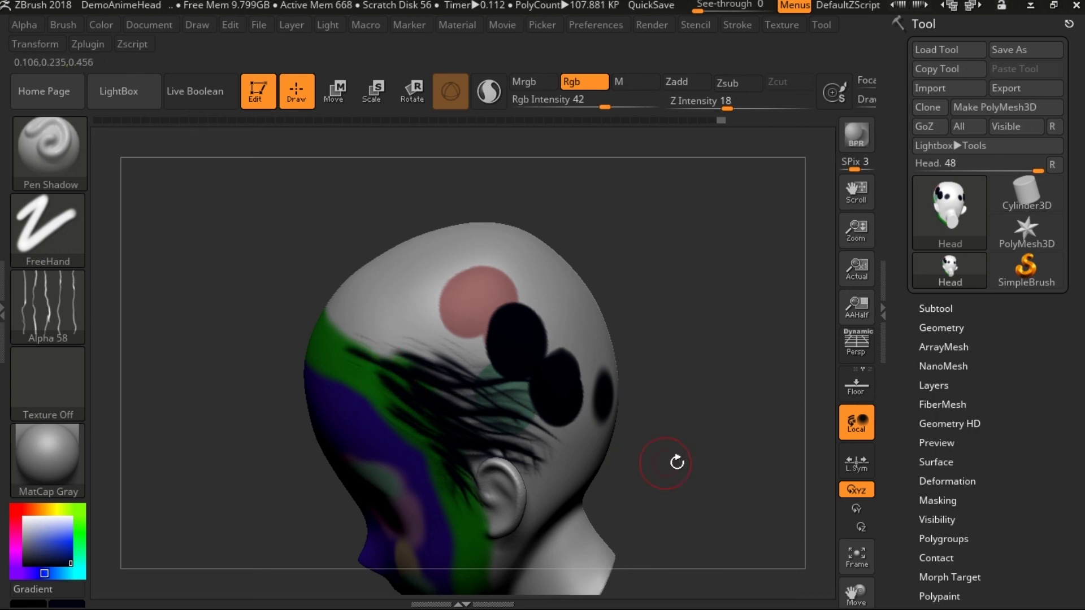
drag(676, 462, 708, 357)
drag(464, 446, 460, 517)
drag(458, 469, 464, 523)
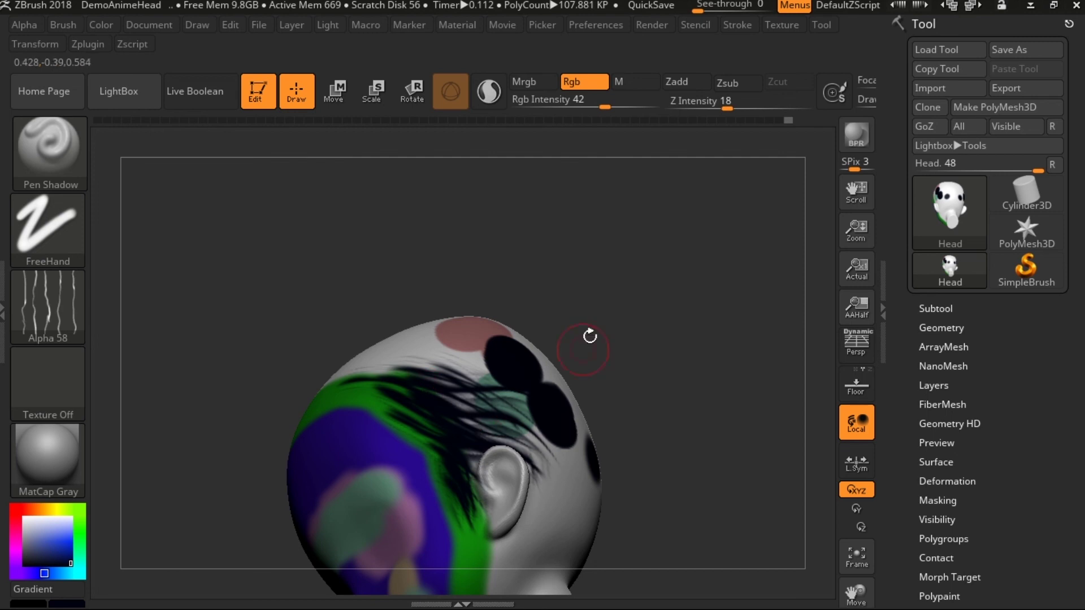
key(ctrl+z)
key(ctrl+z)
key(ctrl+z)
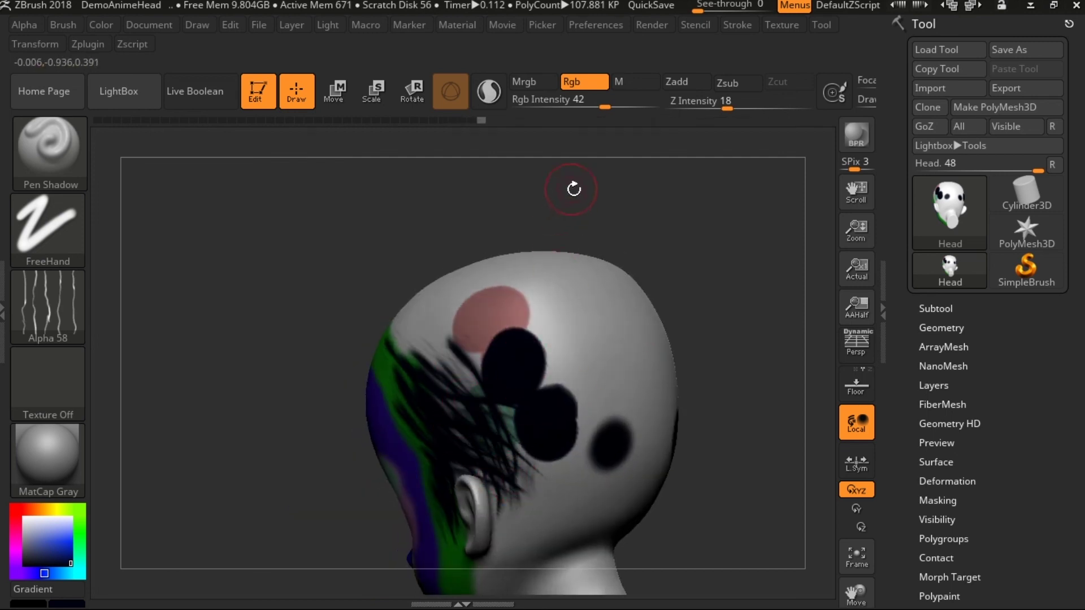
Paint dark hair strands across the crown and upper head.
drag(574, 190, 392, 225)
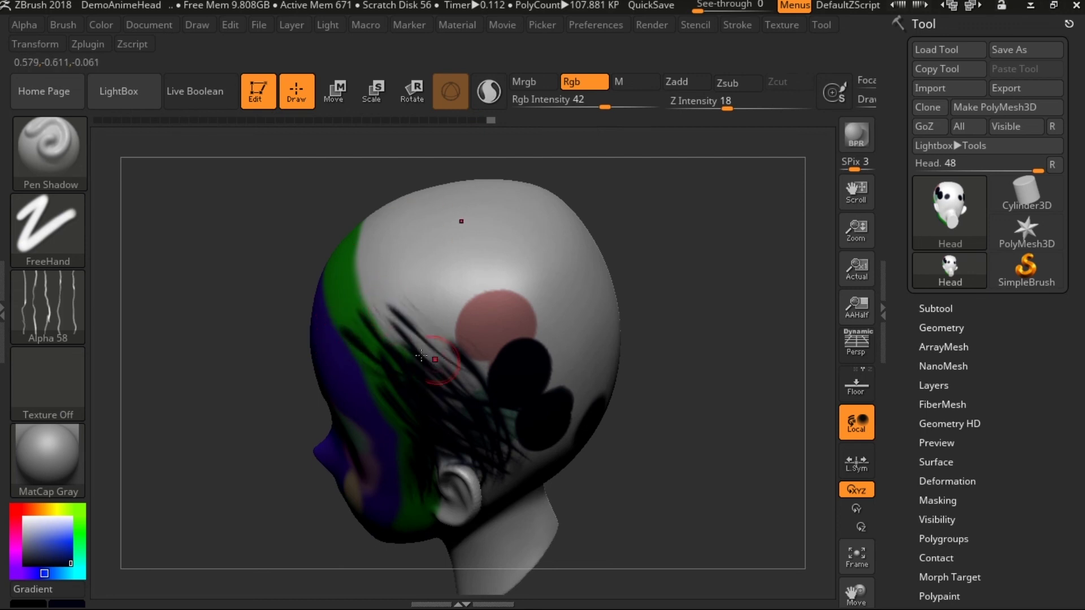
mouse_move(421, 356)
mouse_down()
mouse_move(428, 344)
mouse_move(407, 355)
mouse_up()
drag(415, 312, 390, 286)
drag(492, 356, 396, 302)
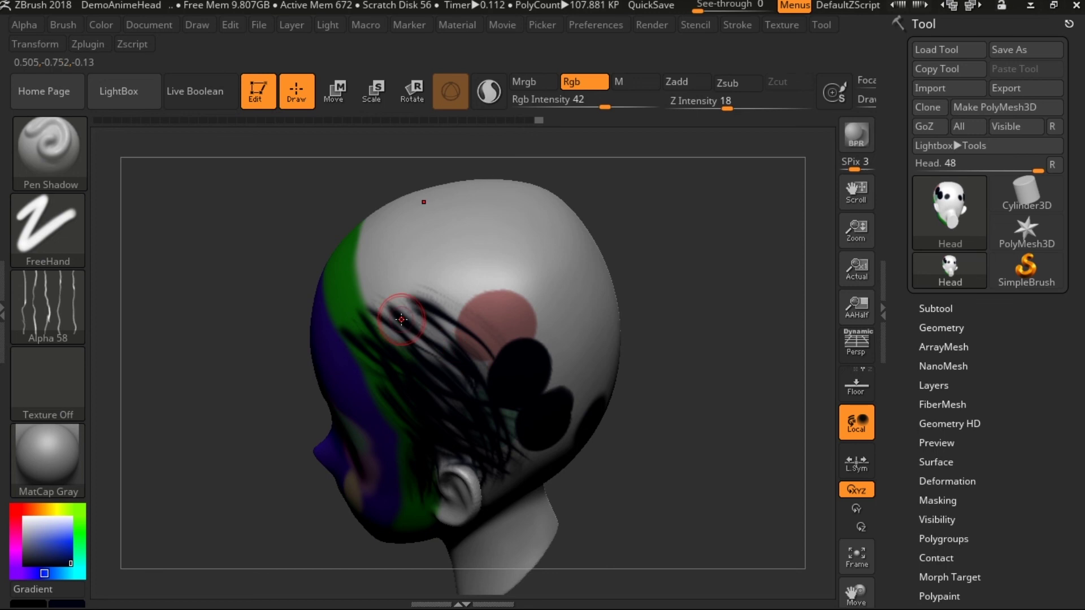
drag(429, 339, 443, 286)
drag(591, 516, 543, 508)
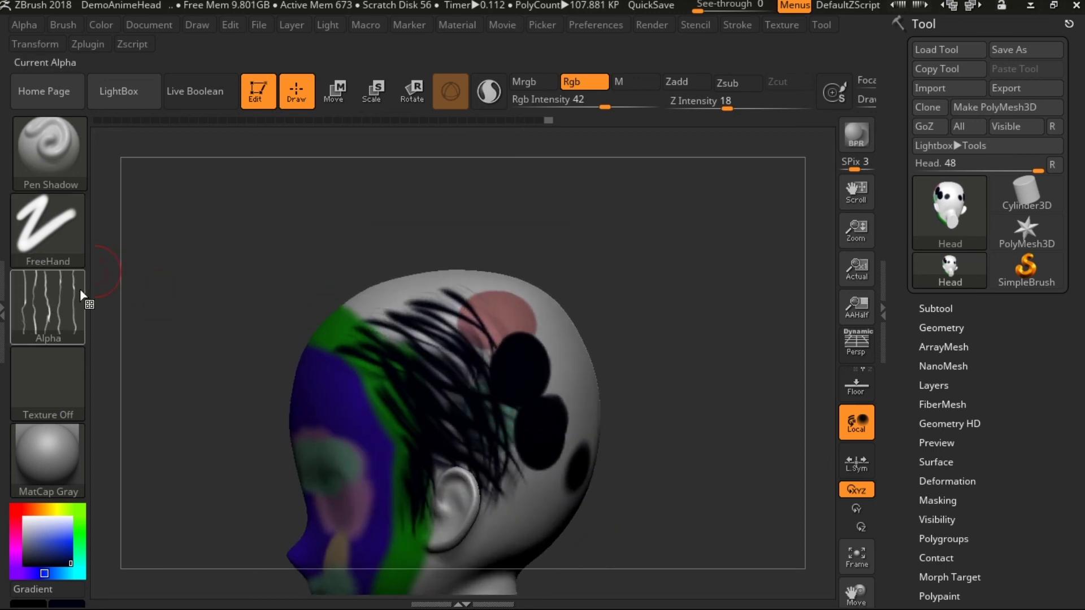
click(55, 164)
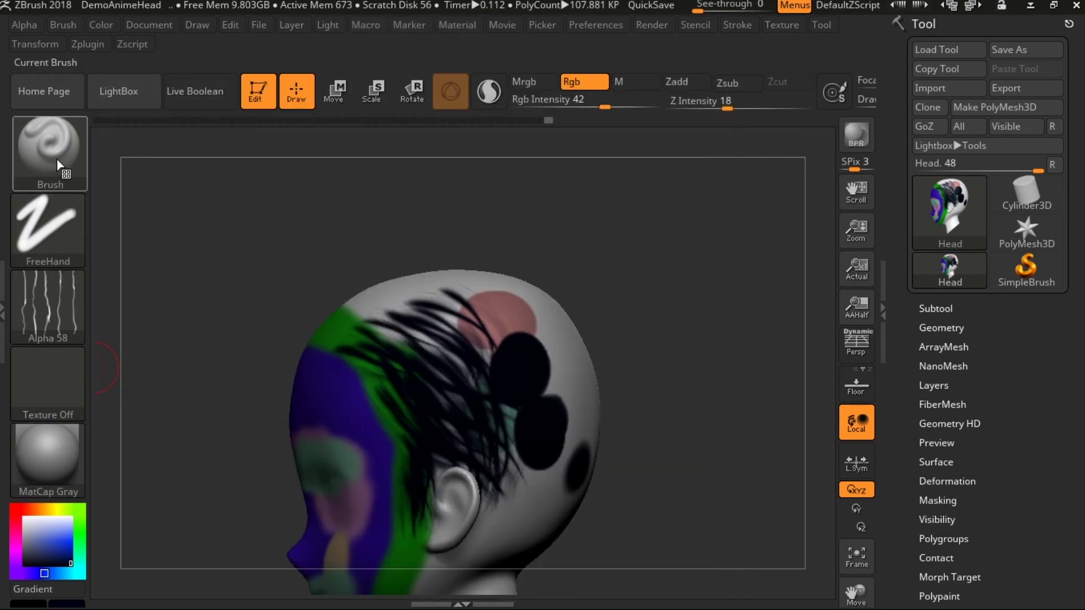
click(57, 166)
click(54, 157)
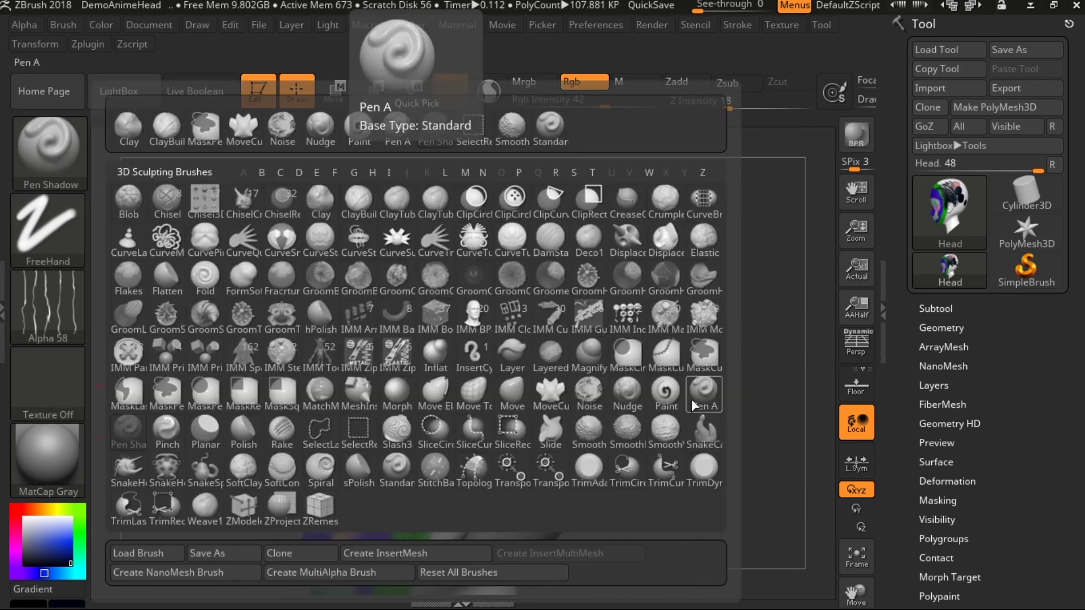